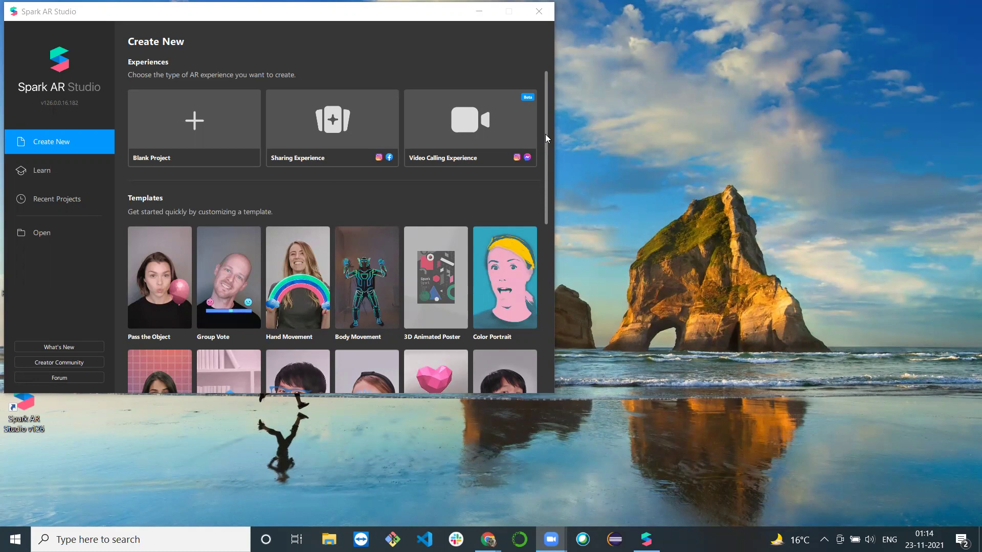
Create a project from the Background template, maximize its window and enlarge the device preview.
{"action": "left_click_drag", "start_coordinate": [545, 134], "coordinate": [543, 173]}
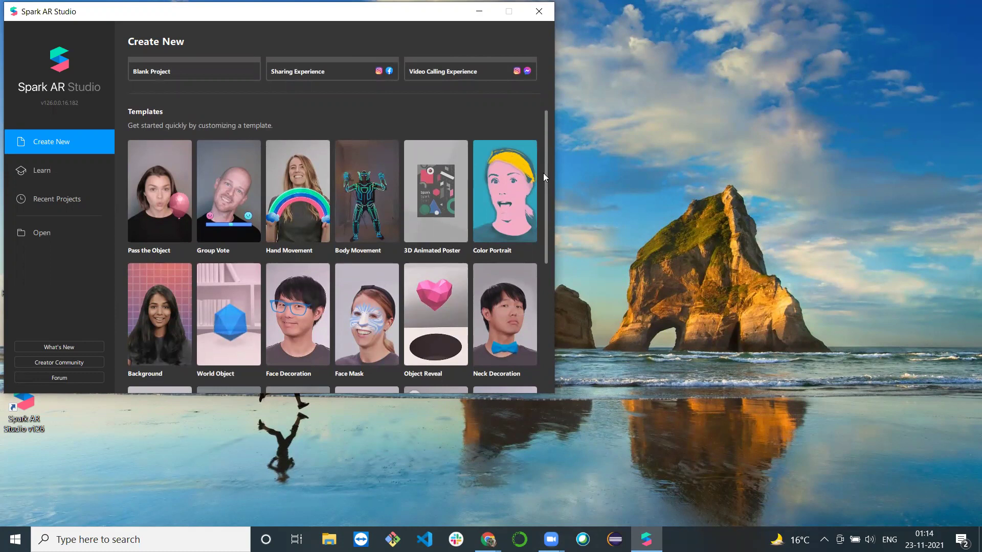
{"action": "left_click_drag", "start_coordinate": [542, 172], "coordinate": [542, 215]}
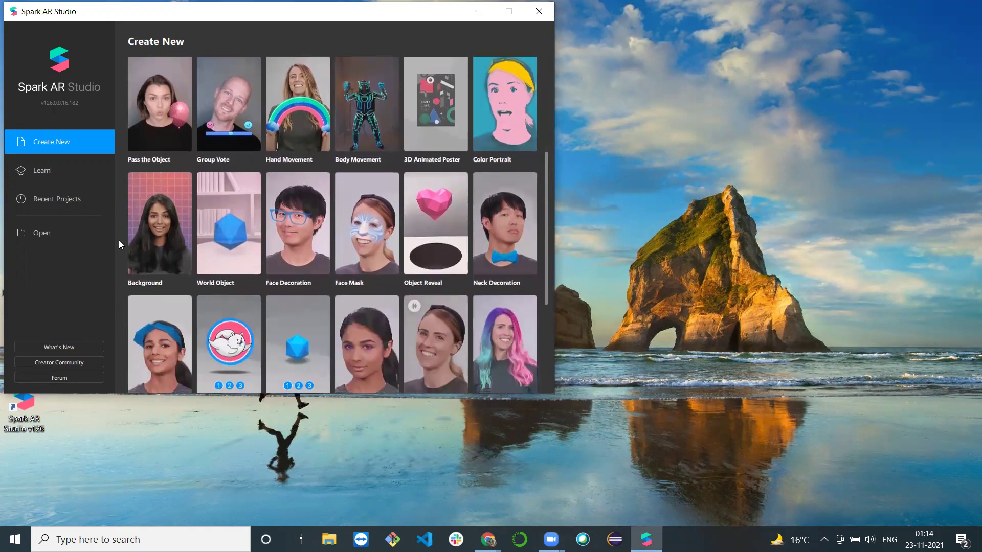
{"action": "left_click", "coordinate": [154, 238]}
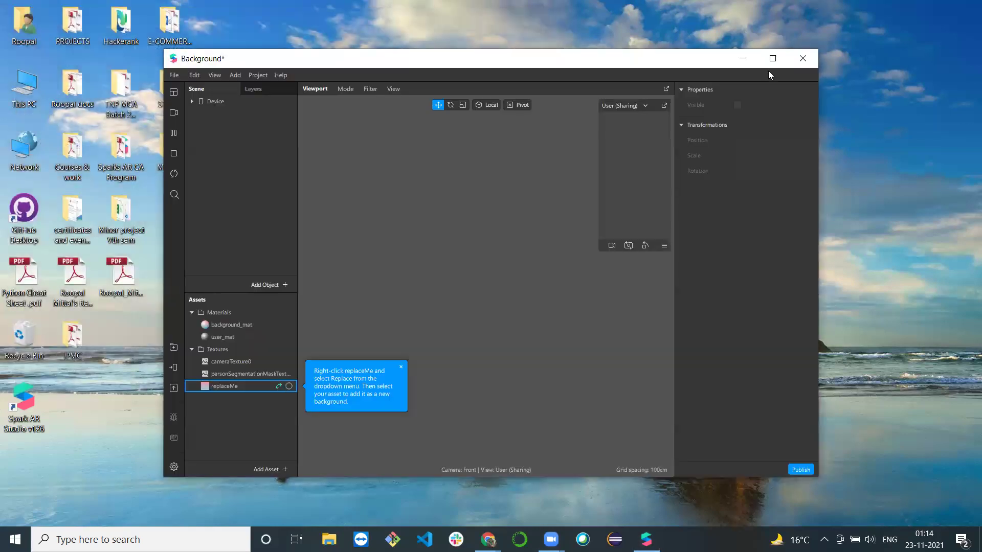
{"action": "left_click", "coordinate": [771, 58]}
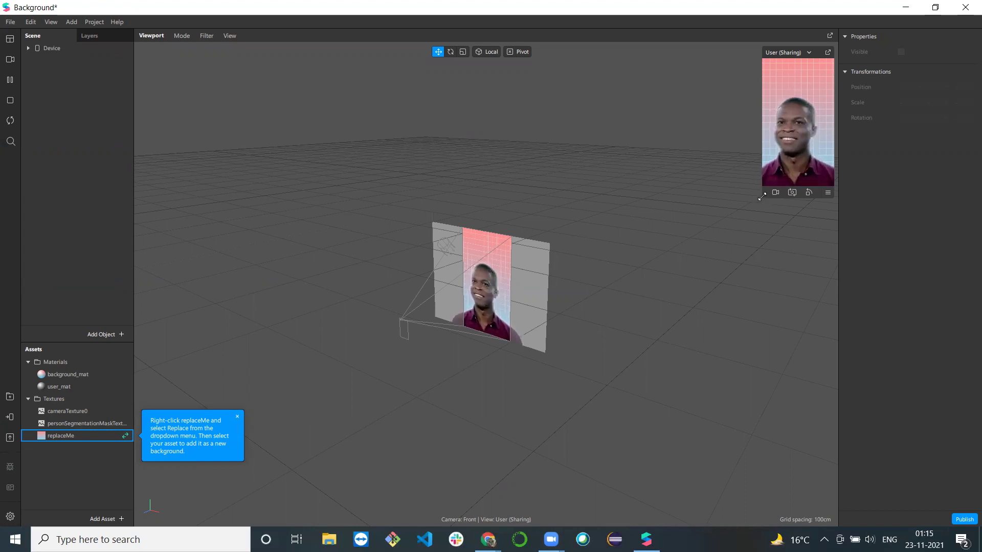
{"action": "left_click_drag", "start_coordinate": [762, 197], "coordinate": [684, 338]}
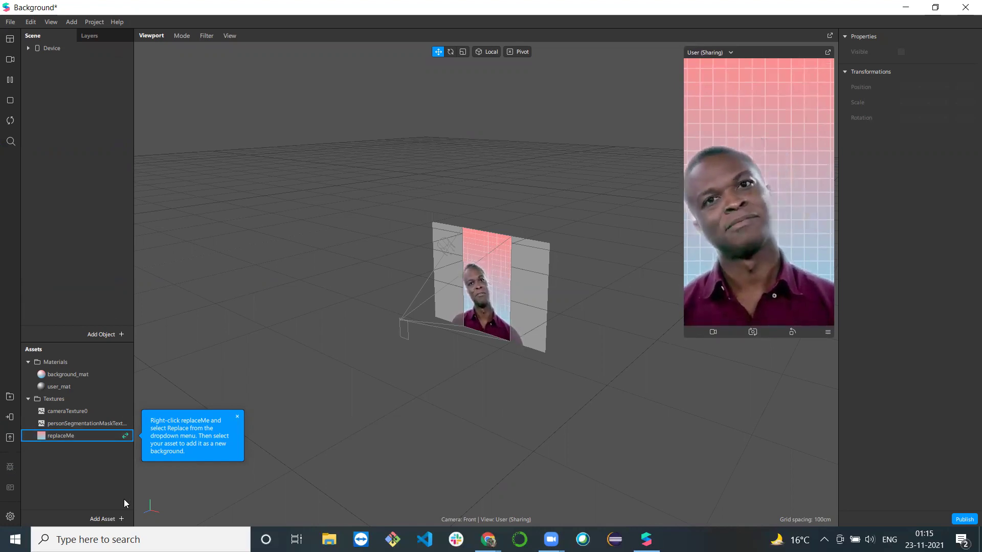
Delete the replaceMe texture from the assets, including its file in the project folder.
{"action": "left_click", "coordinate": [67, 438]}
{"action": "key", "text": "Delete"}
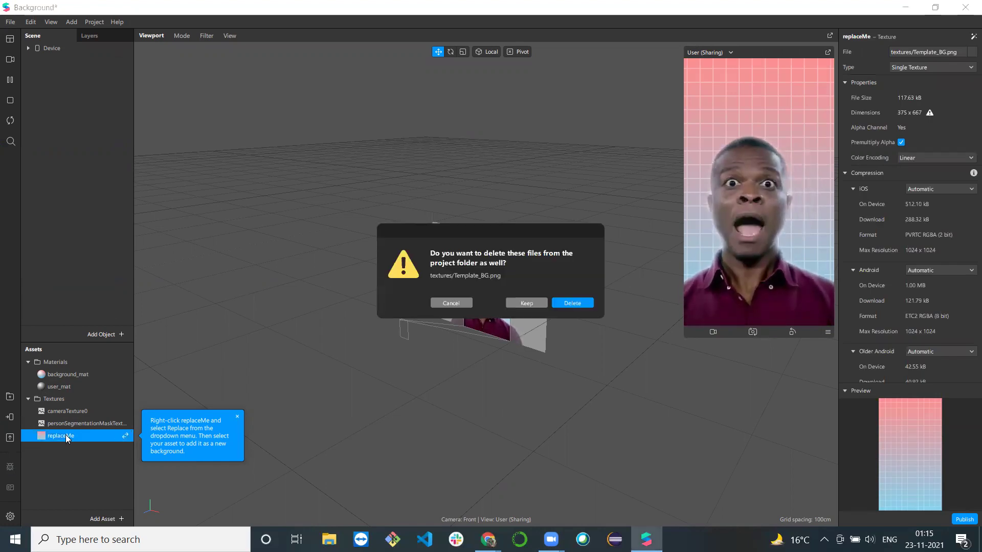
{"action": "left_click", "coordinate": [570, 300]}
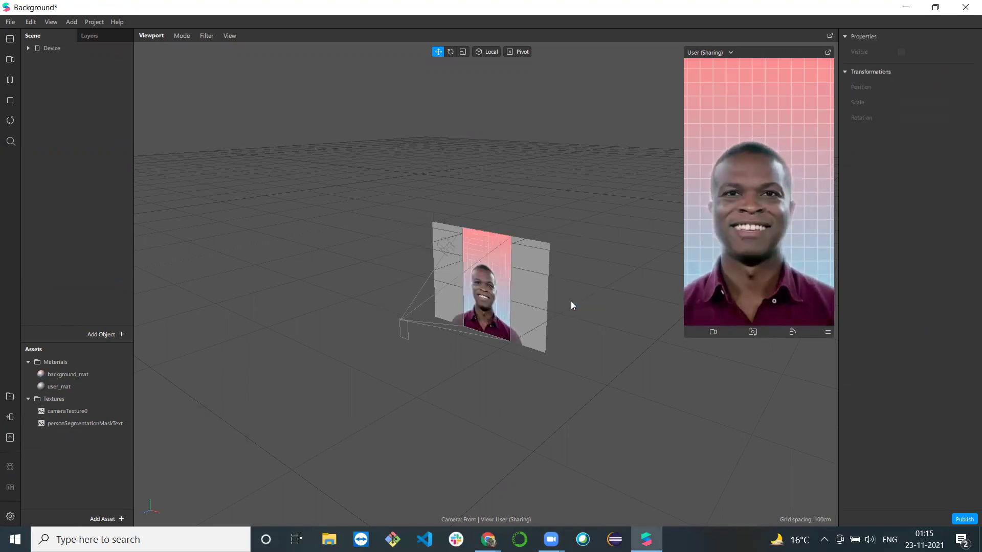
Import background.jpg from the DEMO folder on the computer as a new texture asset.
{"action": "left_click", "coordinate": [113, 520]}
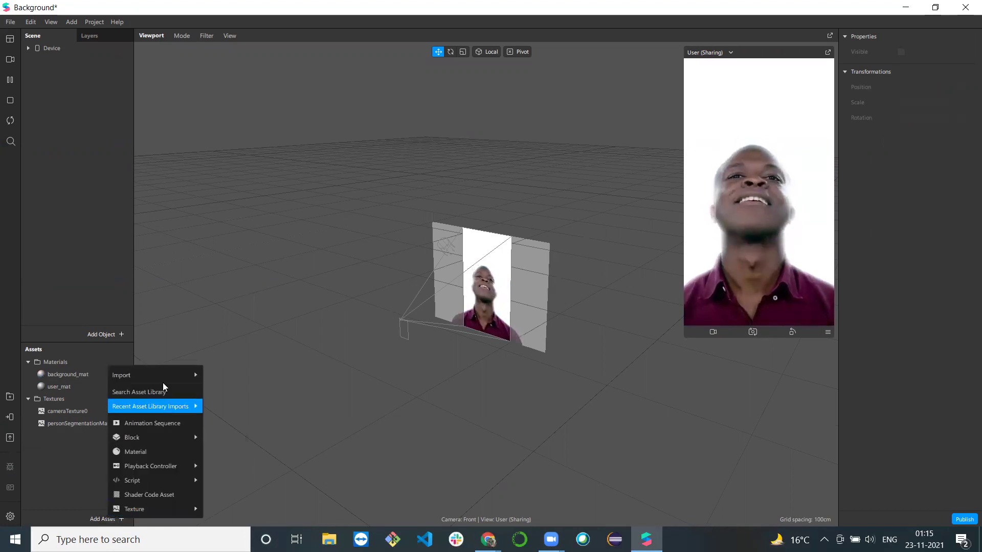
{"action": "mouse_move", "coordinate": [166, 379]}
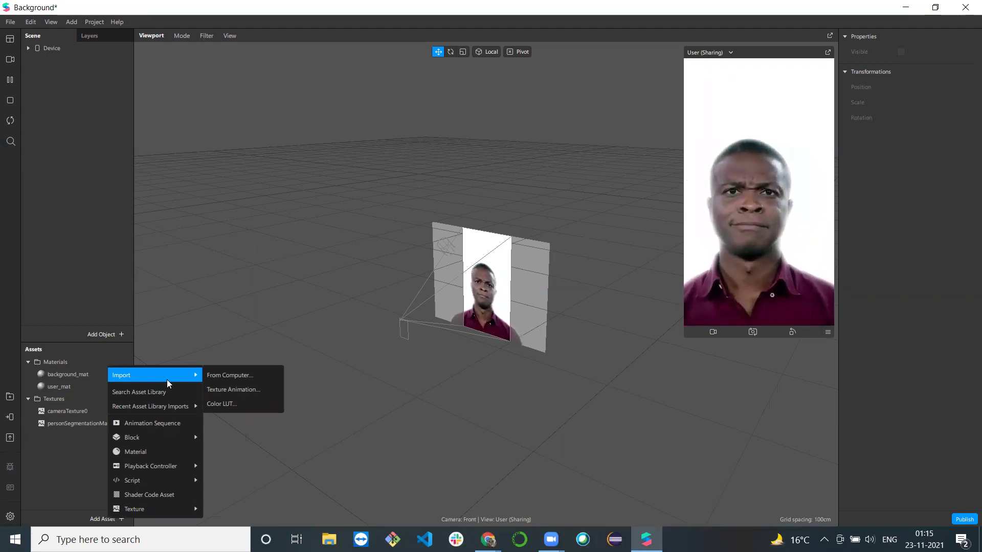
{"action": "left_click", "coordinate": [226, 377]}
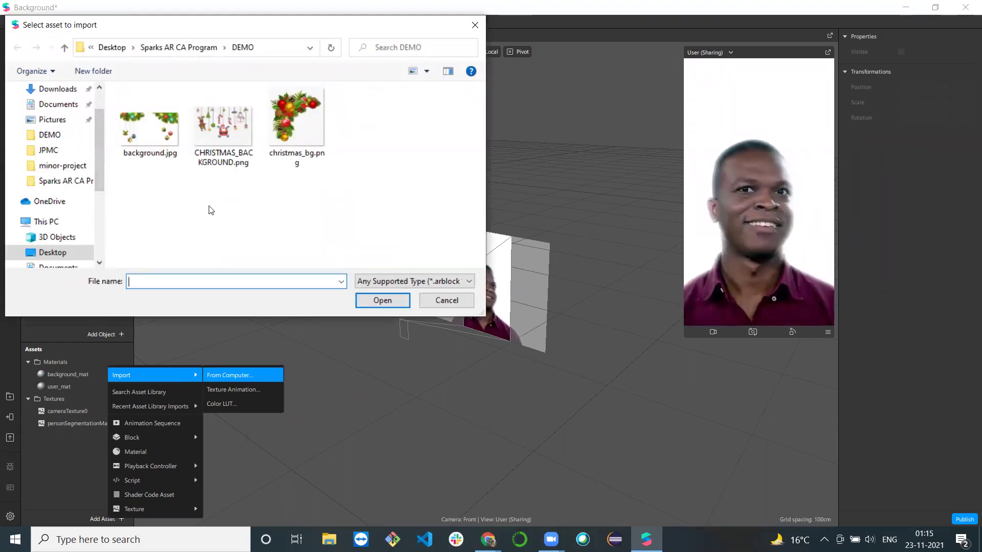
{"action": "left_click", "coordinate": [150, 128]}
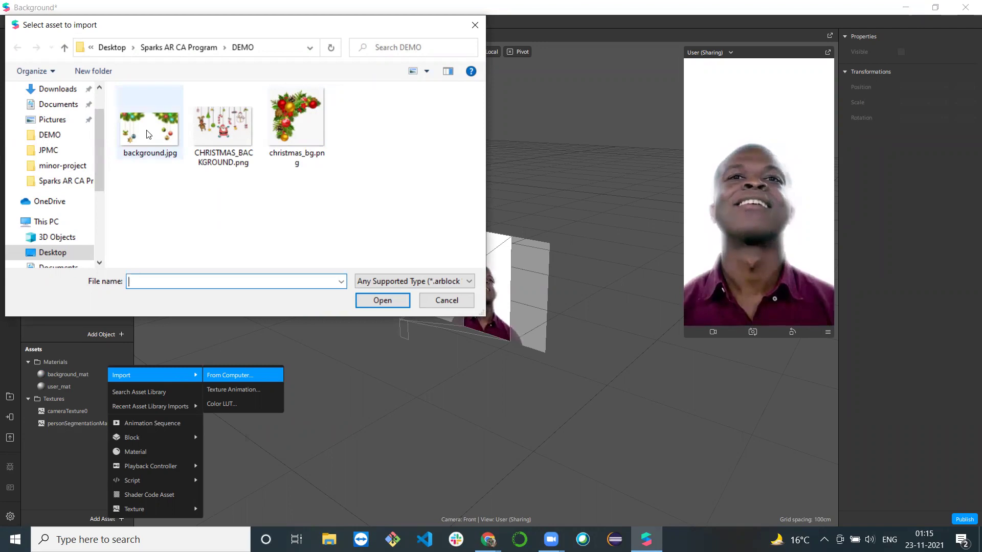
{"action": "left_click", "coordinate": [383, 301]}
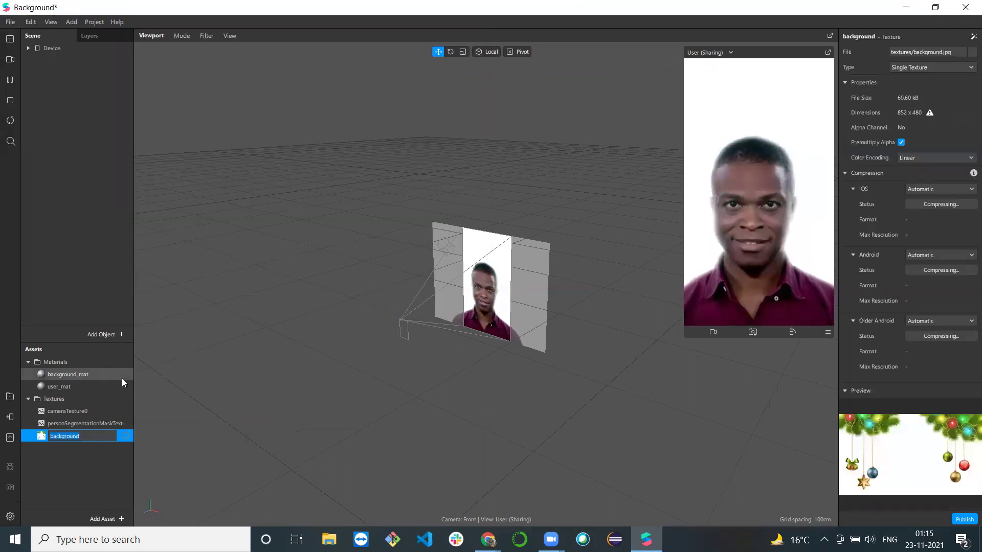
{"action": "left_click", "coordinate": [259, 436]}
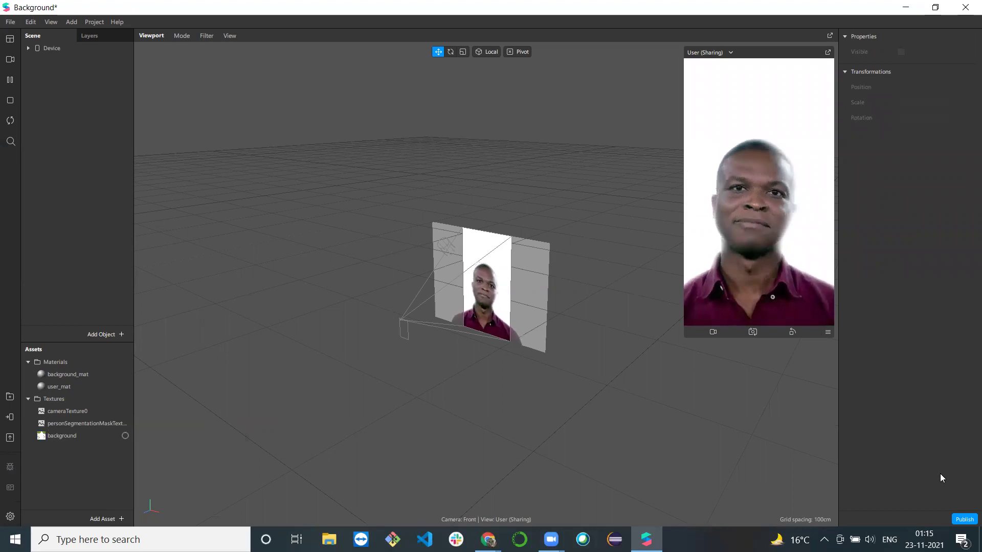
Assign the imported background texture as the diffuse texture of the background_mat material.
{"action": "left_click", "coordinate": [49, 443]}
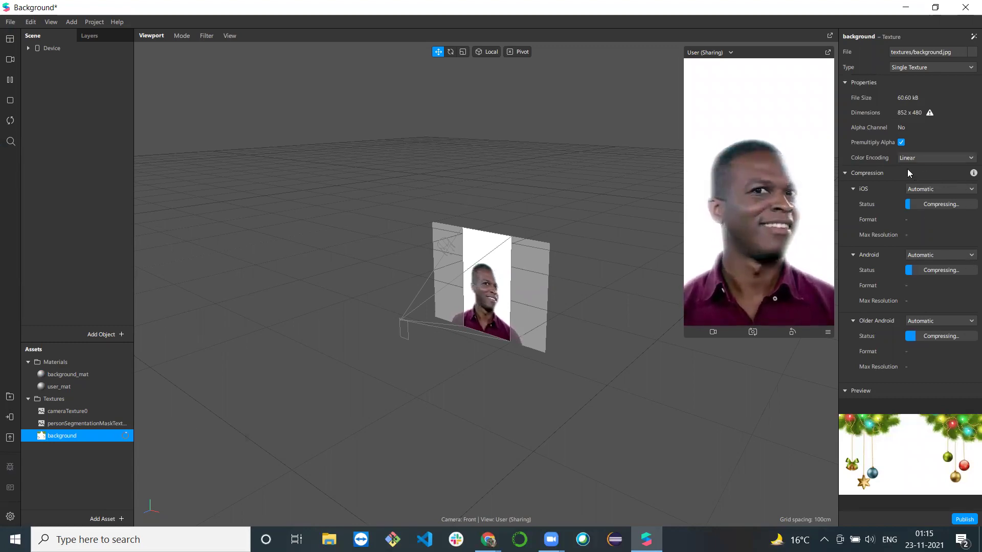
{"action": "left_click", "coordinate": [58, 375]}
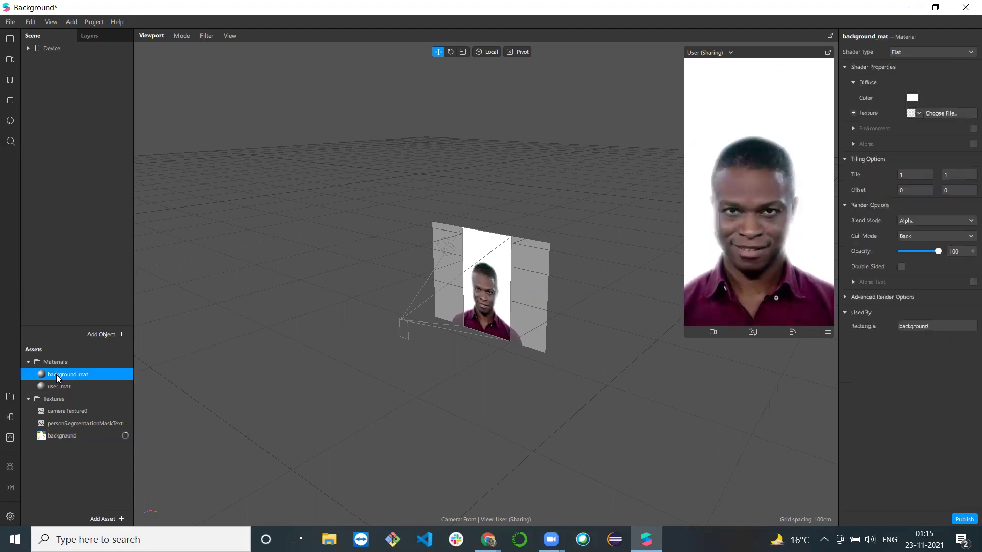
{"action": "left_click", "coordinate": [917, 113]}
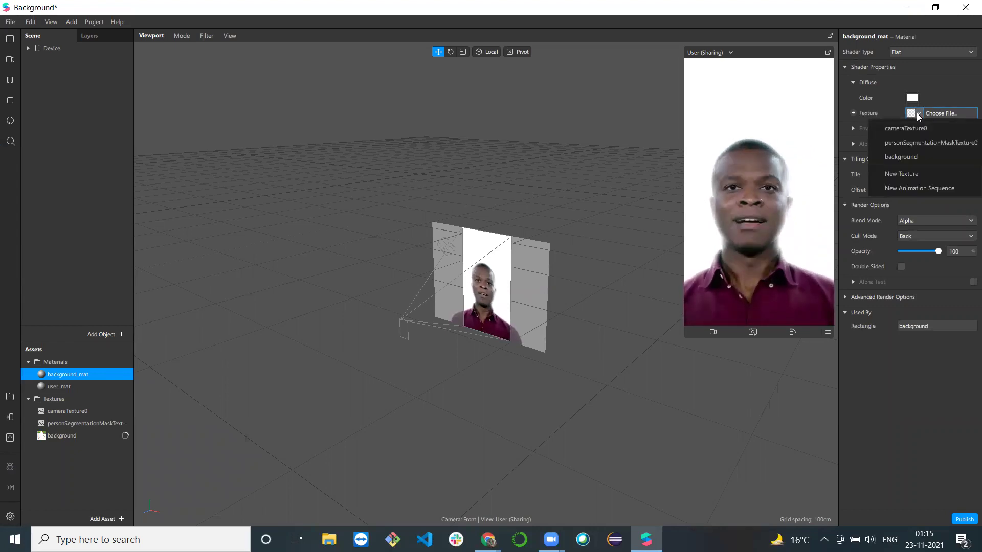
{"action": "left_click", "coordinate": [913, 157]}
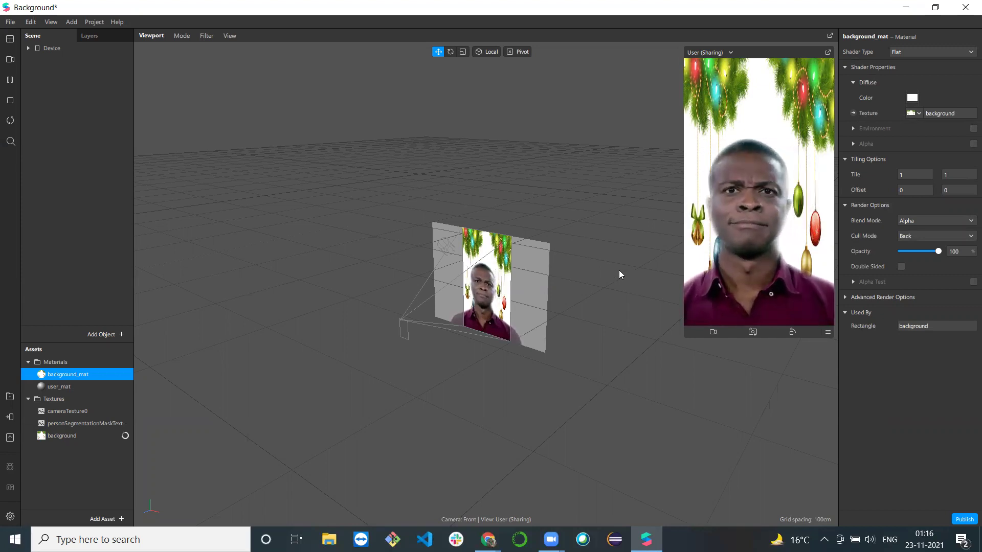
Insert a 3D Text object into the scene.
{"action": "left_click", "coordinate": [114, 519]}
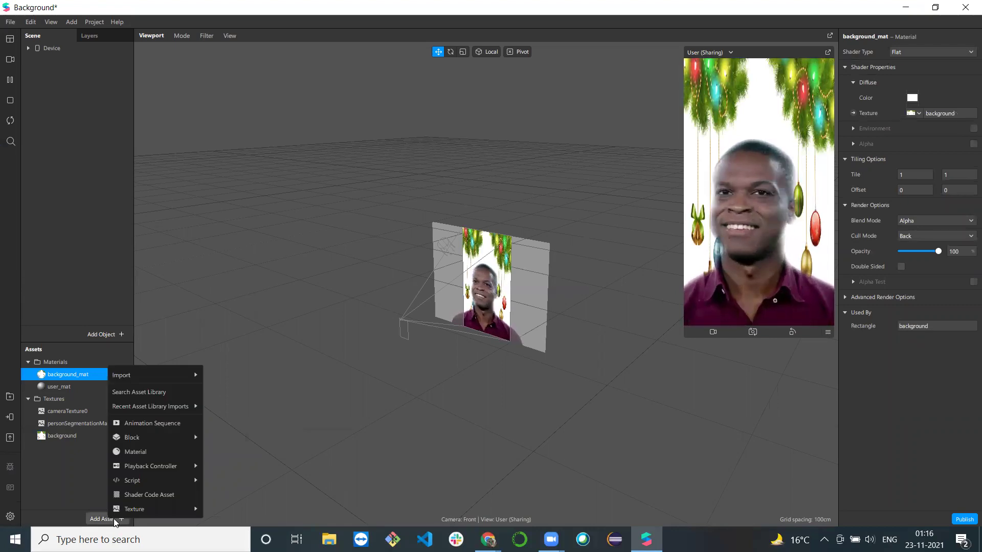
{"action": "left_click", "coordinate": [115, 337]}
{"action": "left_click", "coordinate": [114, 337]}
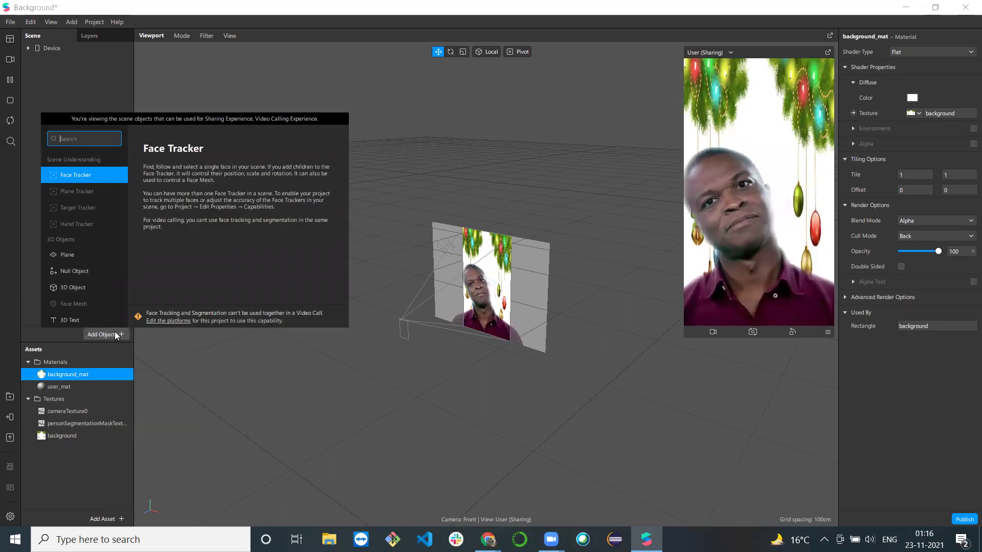
{"action": "left_click", "coordinate": [88, 323]}
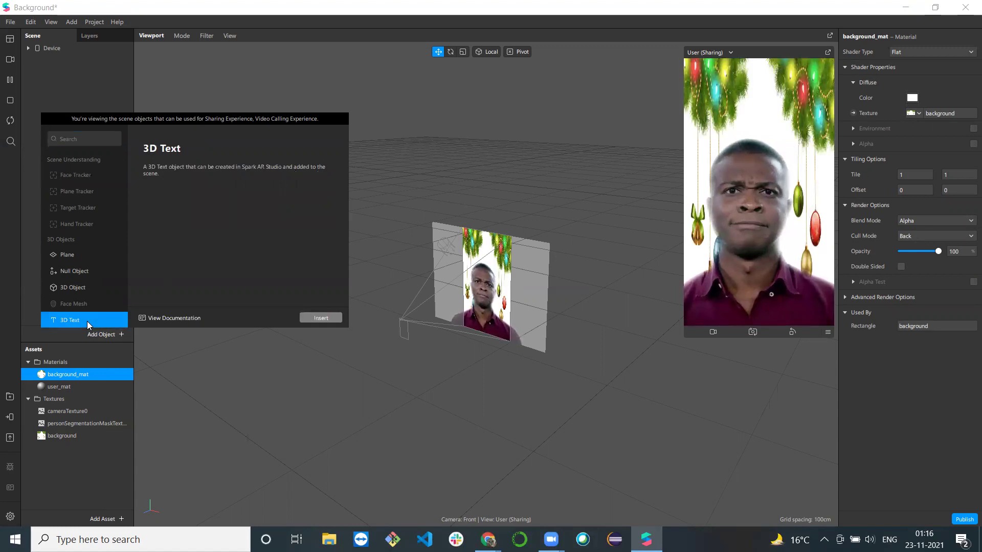
{"action": "left_click", "coordinate": [320, 318]}
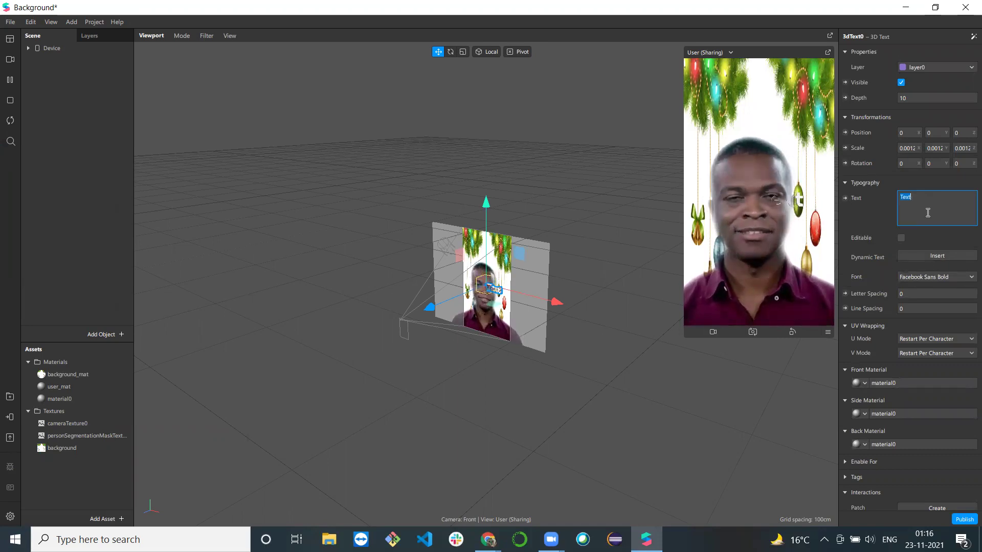
Set the 3D text to "Merry Christmas", split over two lines after "Merry".
{"action": "type", "text": "eer"}
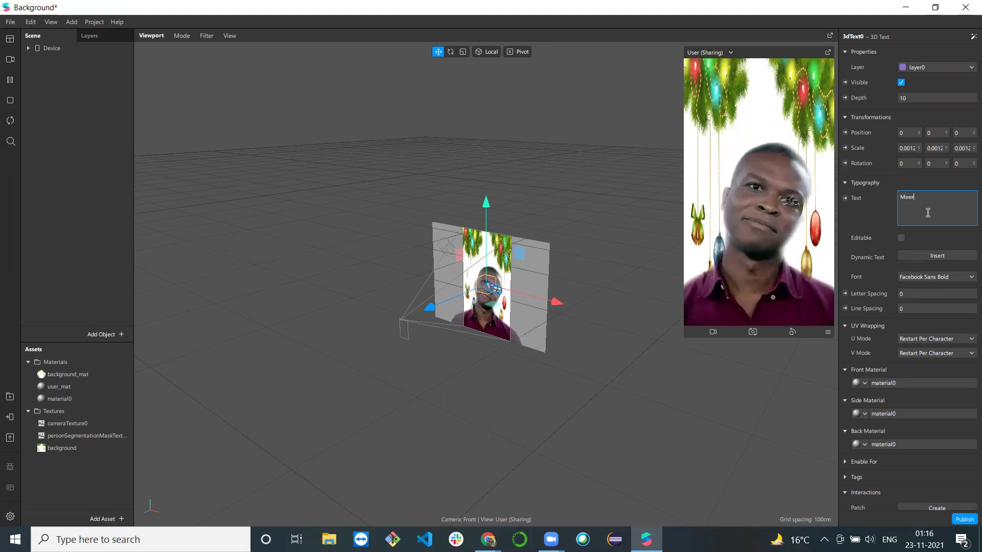
{"action": "type", "text": "ry"}
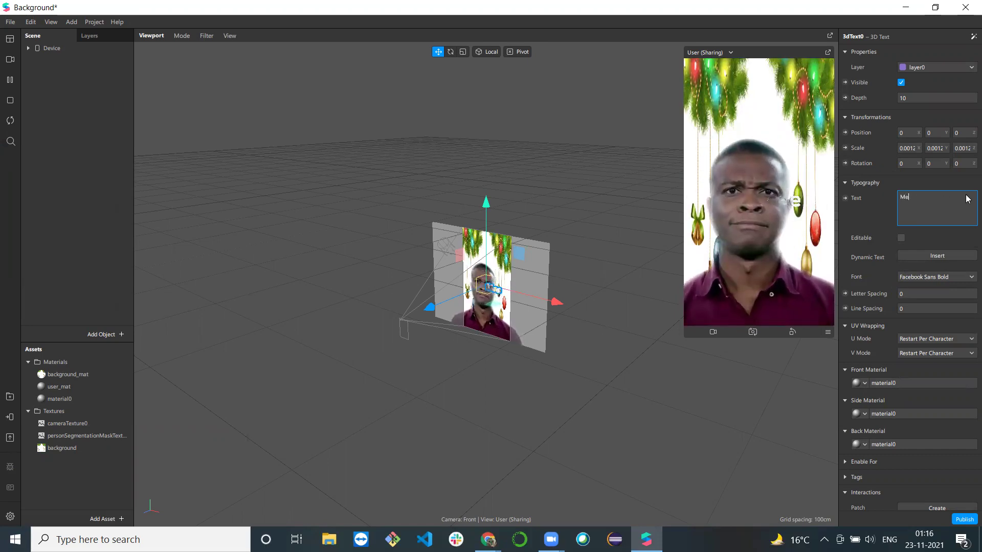
{"action": "type", "text": "rry "}
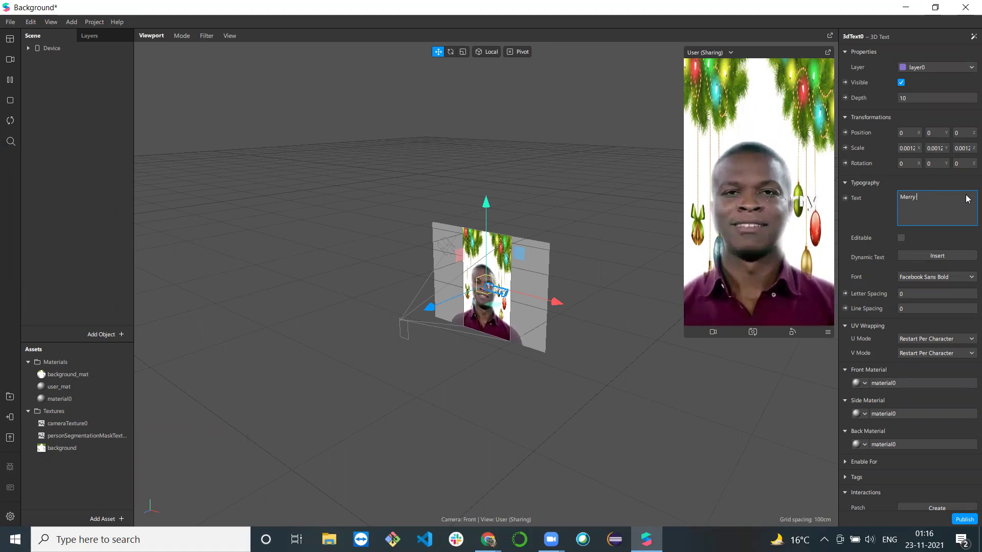
{"action": "type", "text": "Ch"}
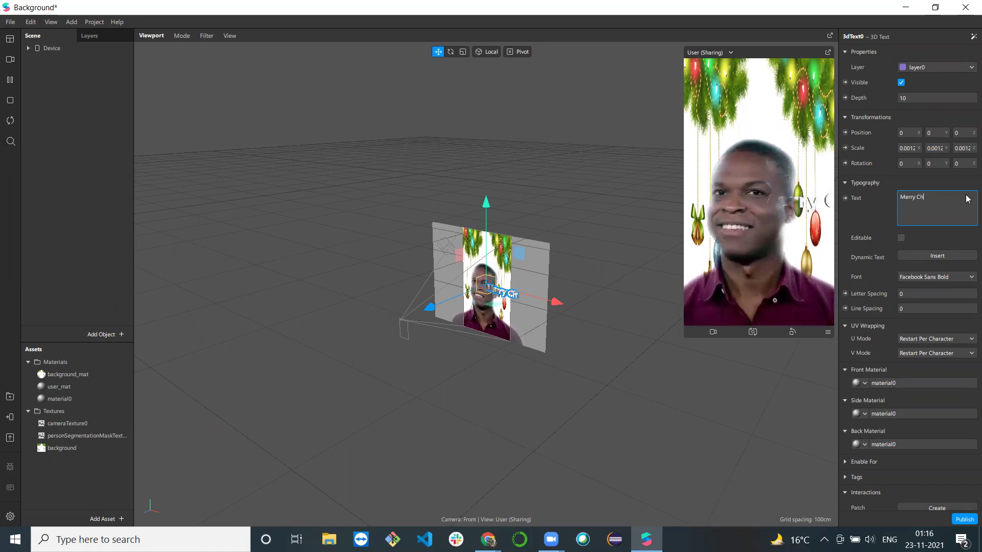
{"action": "type", "text": "ristmas"}
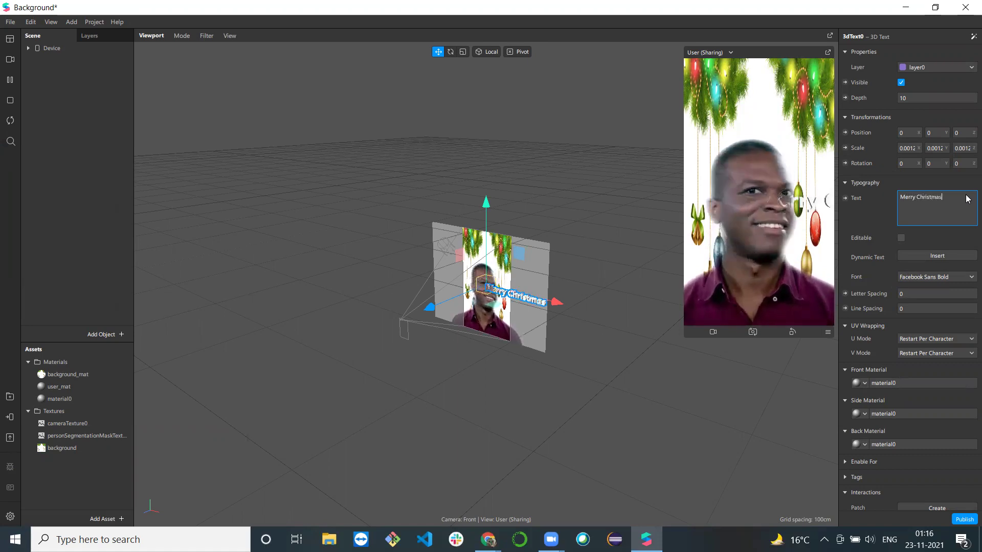
{"action": "left_click", "coordinate": [918, 197]}
{"action": "key", "text": "Return"}
{"action": "left_click", "coordinate": [784, 219]}
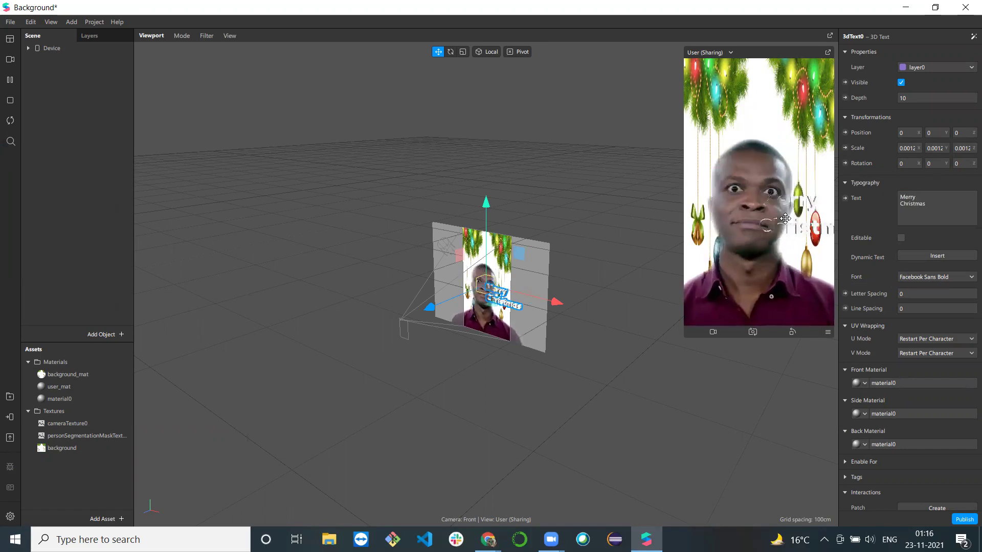
Move the 3D text above the person's head, to about X -0.079, Y 0.207, Z -0.016.
{"action": "left_click", "coordinate": [492, 292]}
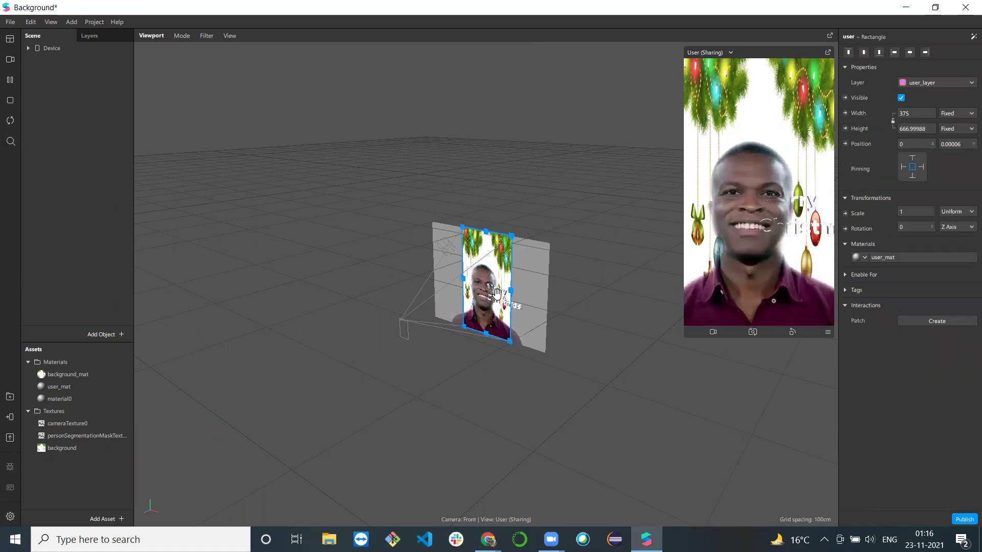
{"action": "left_click", "coordinate": [516, 308]}
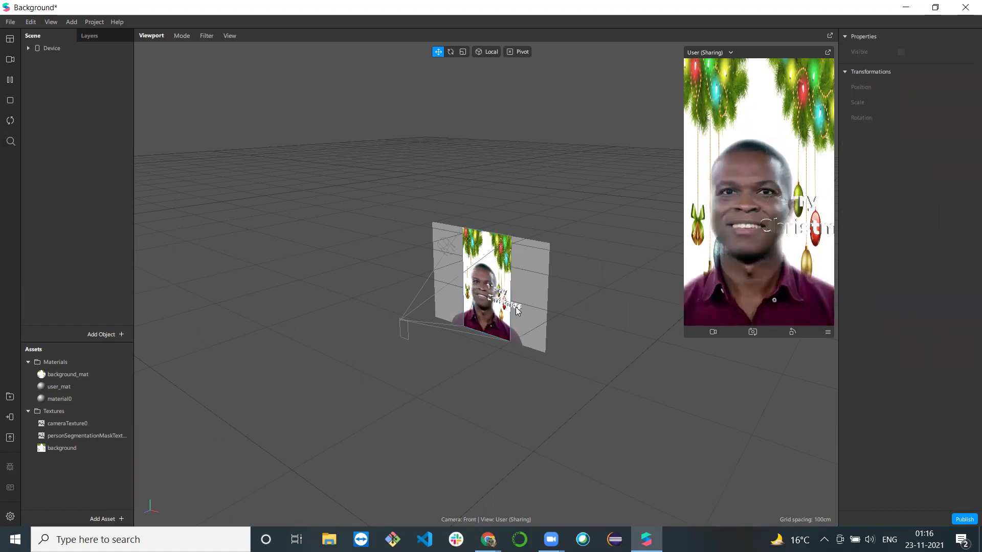
{"action": "left_click", "coordinate": [517, 310]}
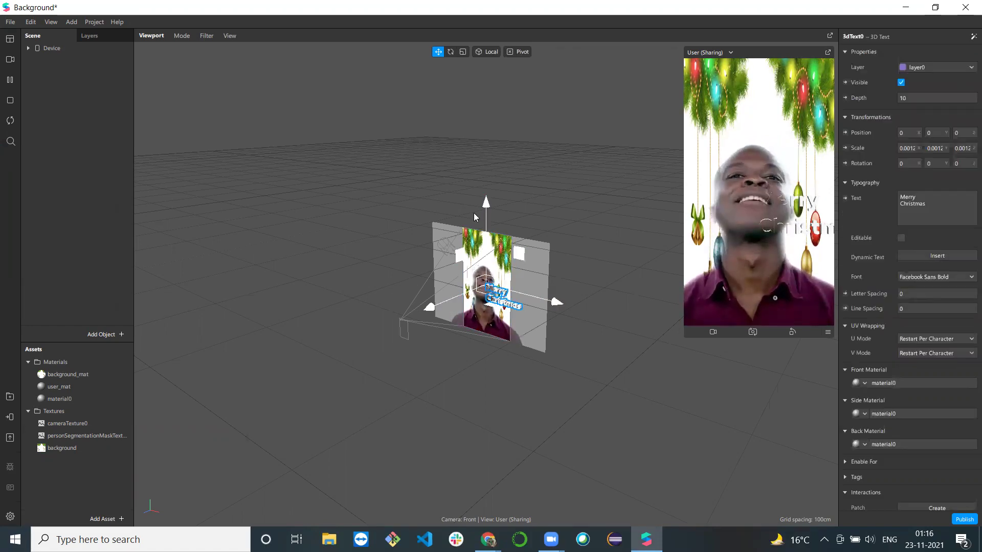
{"action": "left_click_drag", "start_coordinate": [474, 216], "coordinate": [458, 152]}
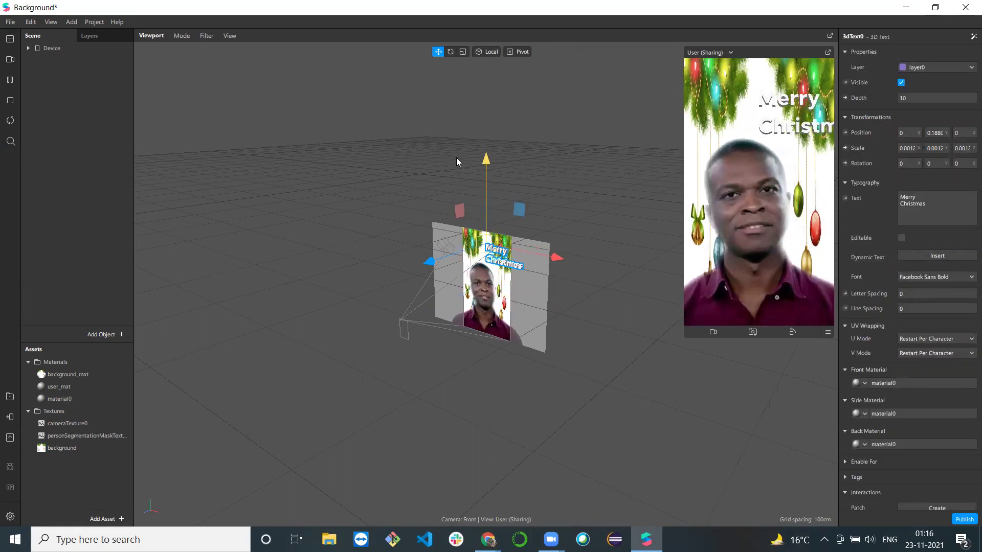
{"action": "left_click_drag", "start_coordinate": [429, 262], "coordinate": [544, 258]}
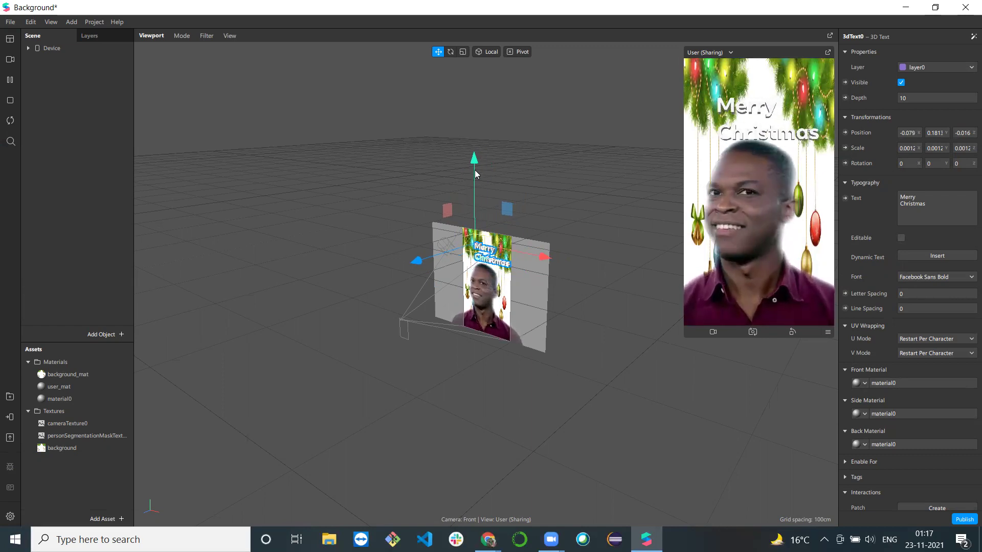
{"action": "left_click_drag", "start_coordinate": [473, 159], "coordinate": [474, 156]}
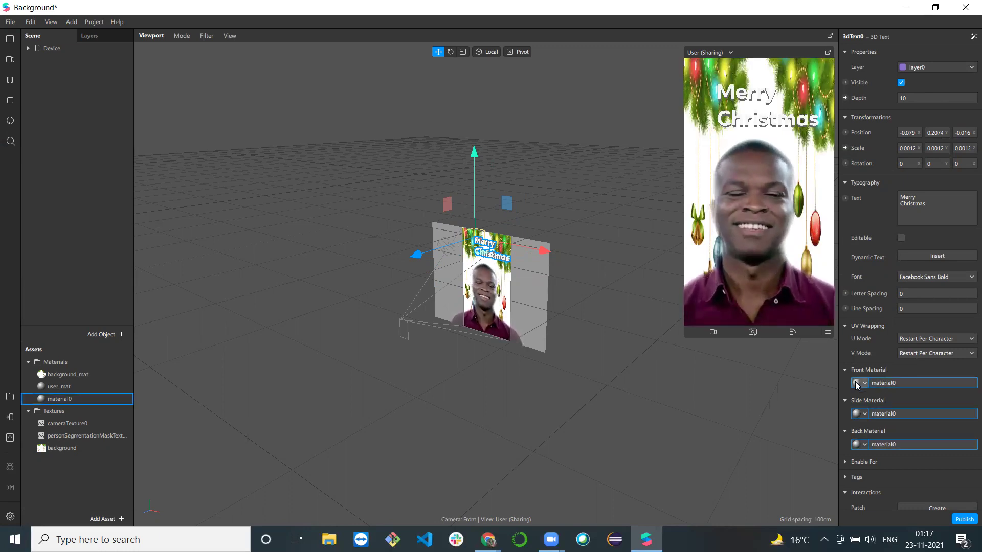
Set the diffuse color of material0, used by the 3D text, to orange #ffaa00.
{"action": "left_click", "coordinate": [81, 399]}
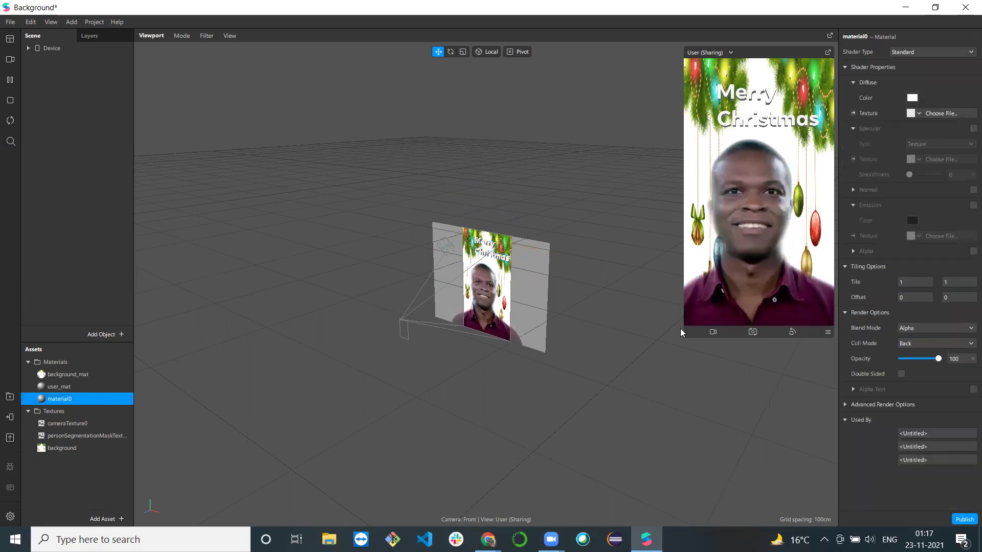
{"action": "left_click", "coordinate": [912, 97]}
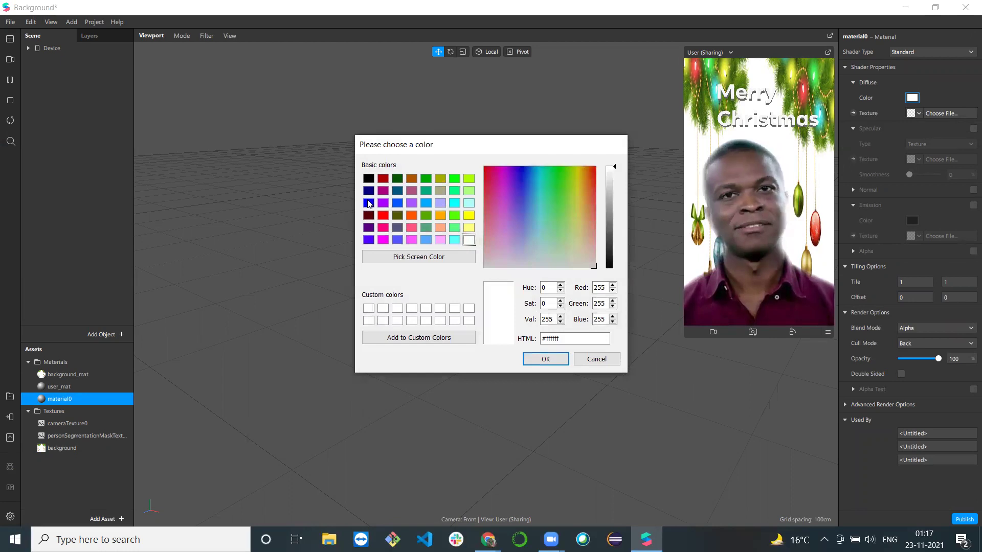
{"action": "left_click", "coordinate": [412, 216]}
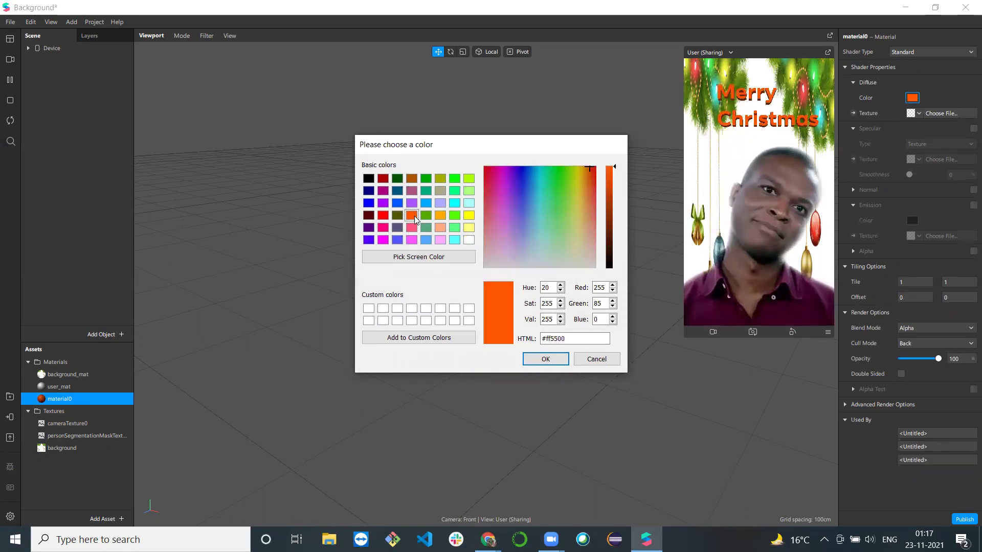
{"action": "left_click", "coordinate": [366, 191]}
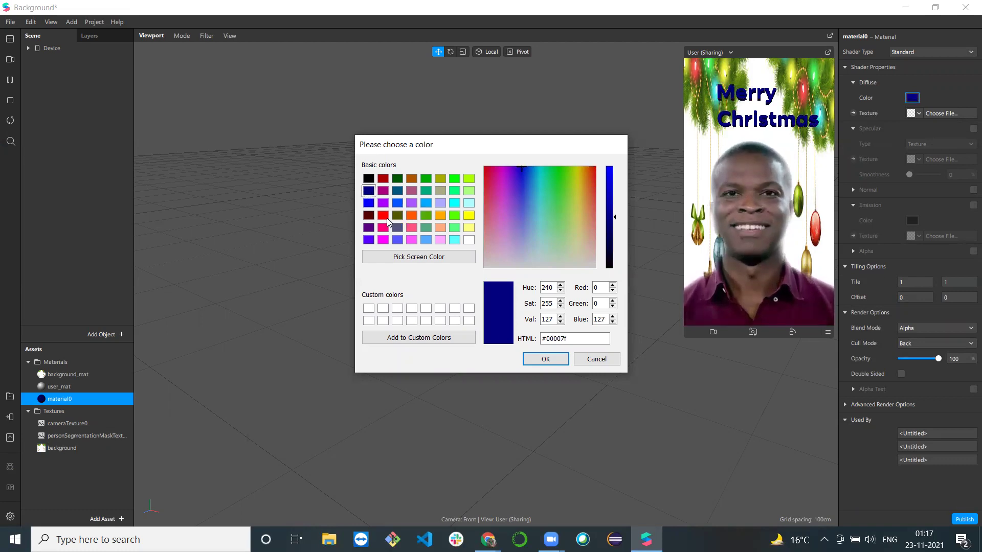
{"action": "left_click", "coordinate": [368, 215]}
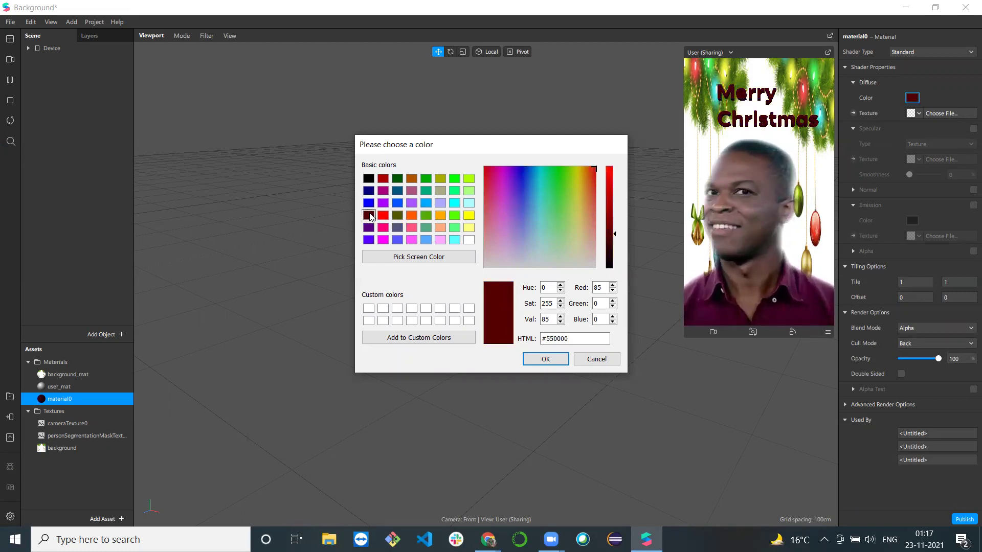
{"action": "left_click", "coordinate": [441, 215]}
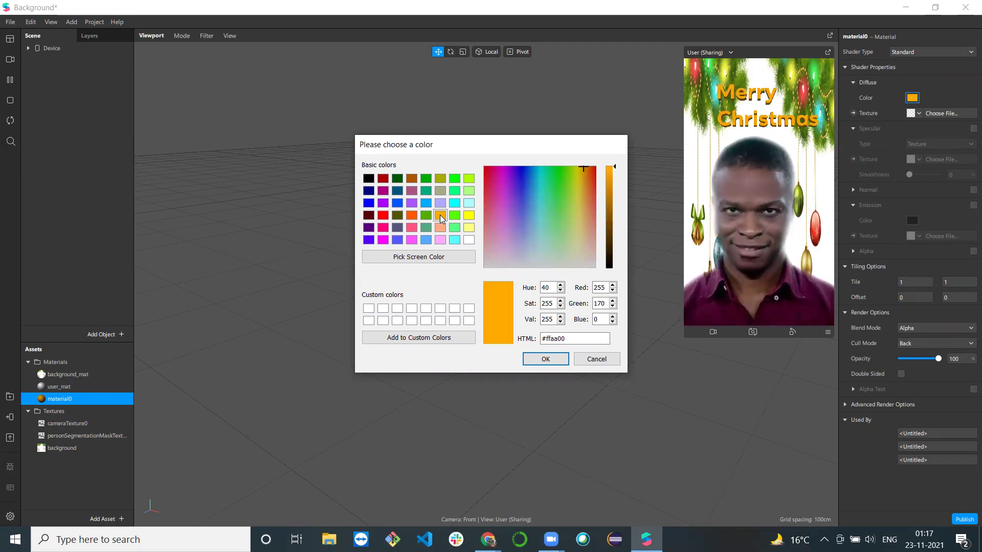
{"action": "left_click", "coordinate": [545, 359]}
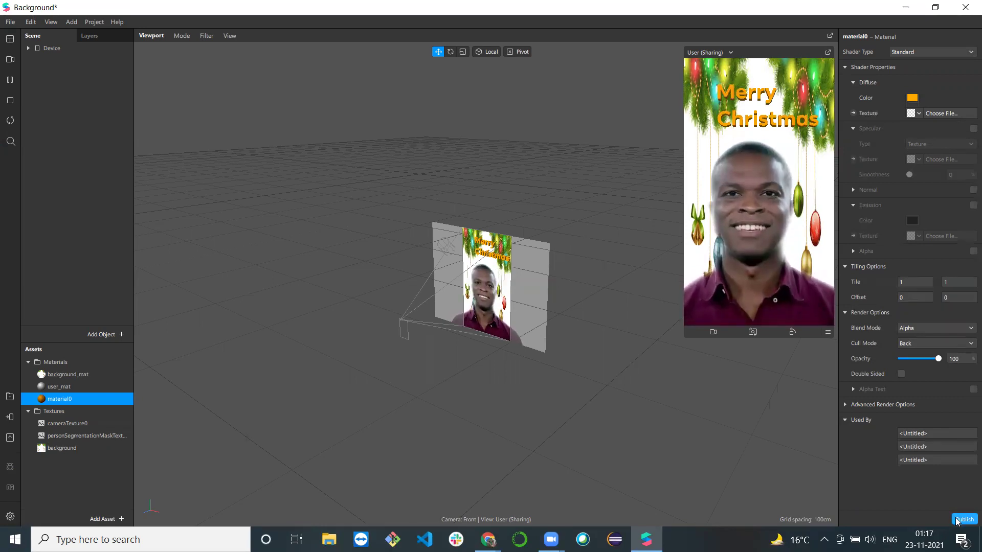
Export the new effect as christmas_background in .arexport format to the Sparks AR CA Program folder.
{"action": "left_click", "coordinate": [10, 23]}
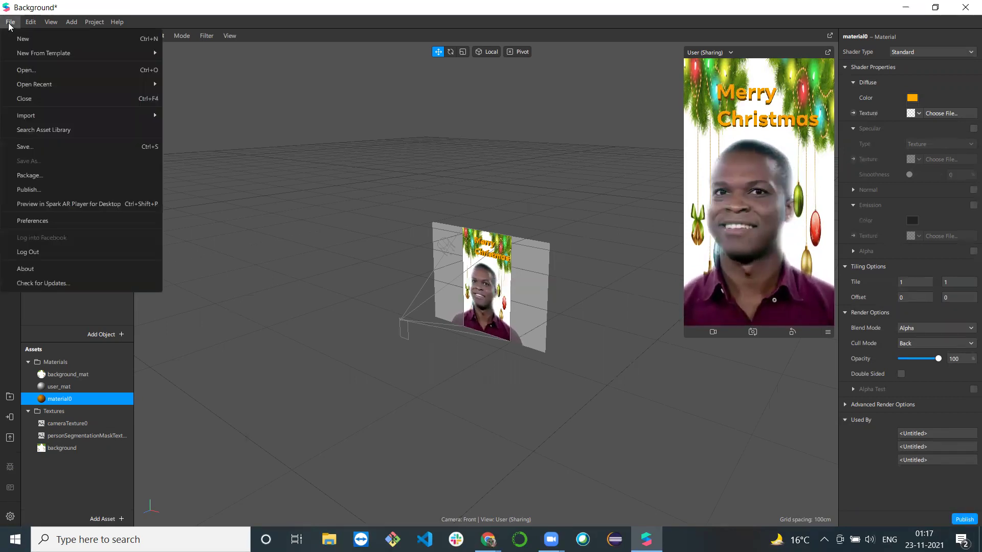
{"action": "left_click", "coordinate": [58, 189]}
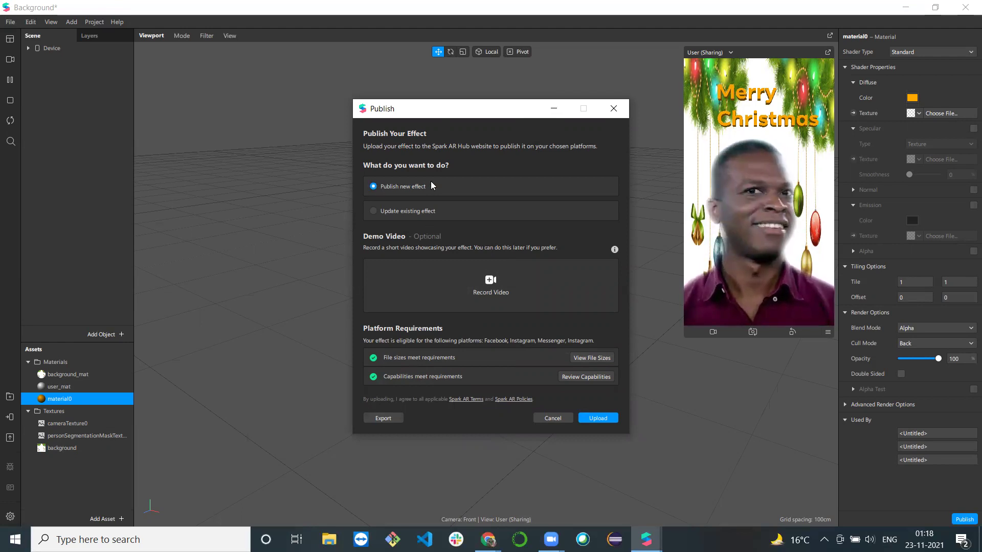
{"action": "left_click", "coordinate": [374, 212]}
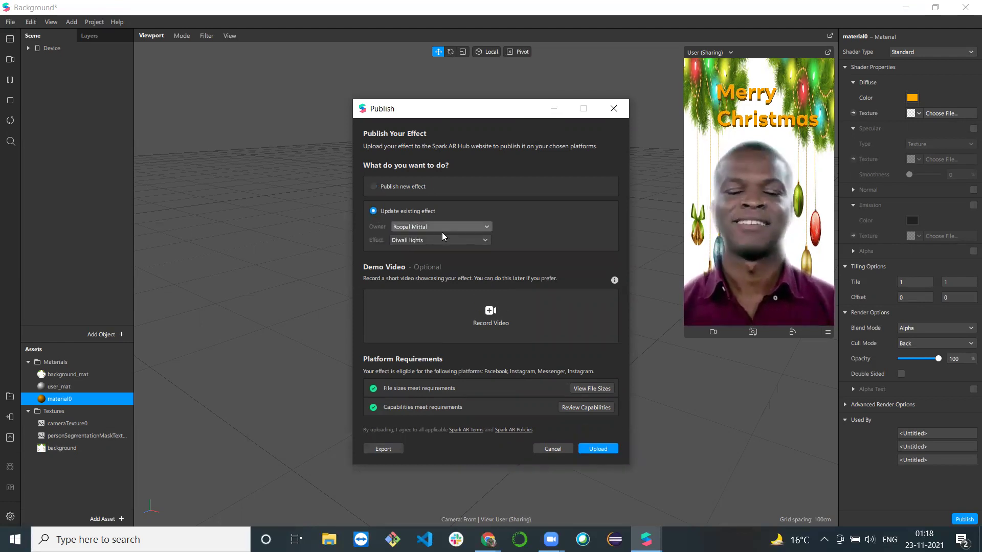
{"action": "left_click", "coordinate": [375, 187]}
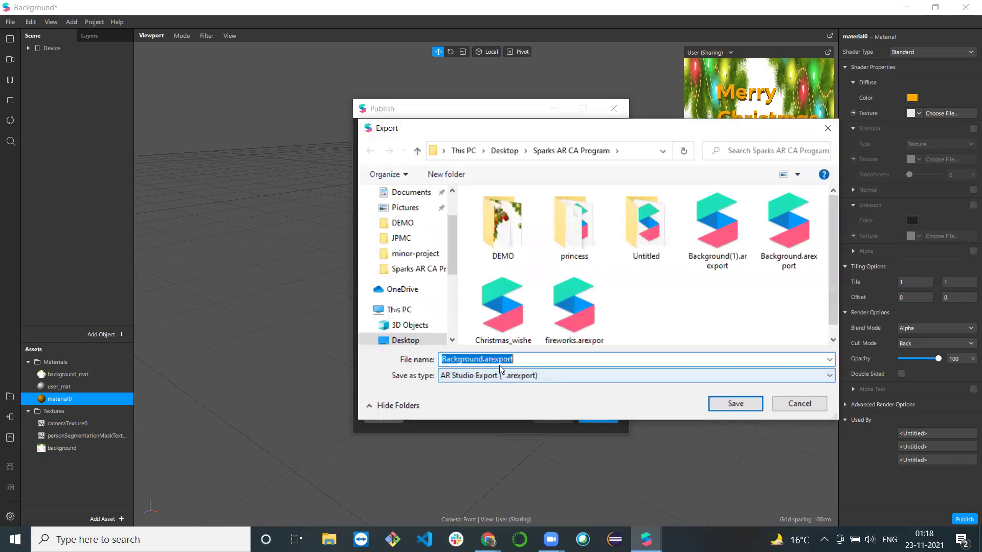
{"action": "key", "text": "BackSpace"}
{"action": "type", "text": "chr"}
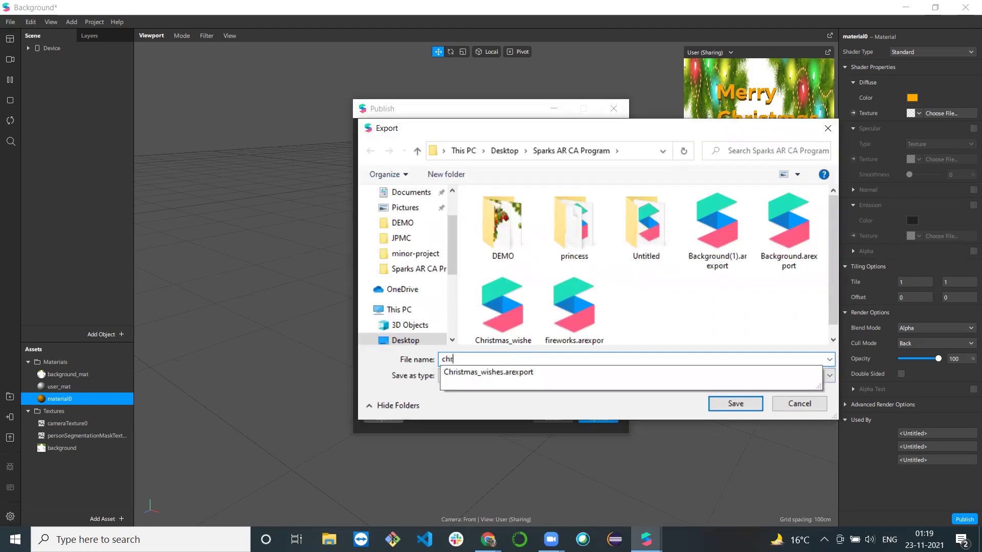
{"action": "type", "text": "istmas_background"}
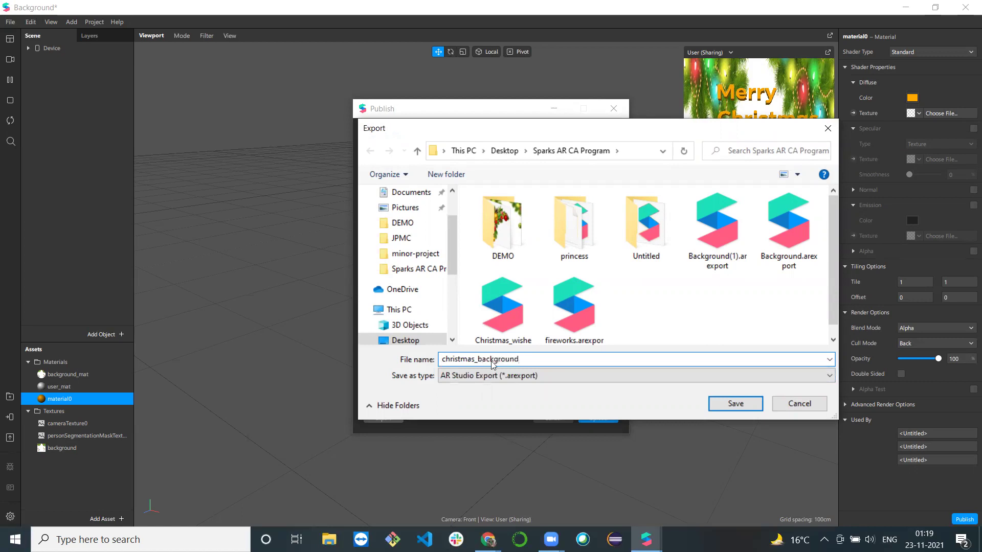
{"action": "key", "text": "Return"}
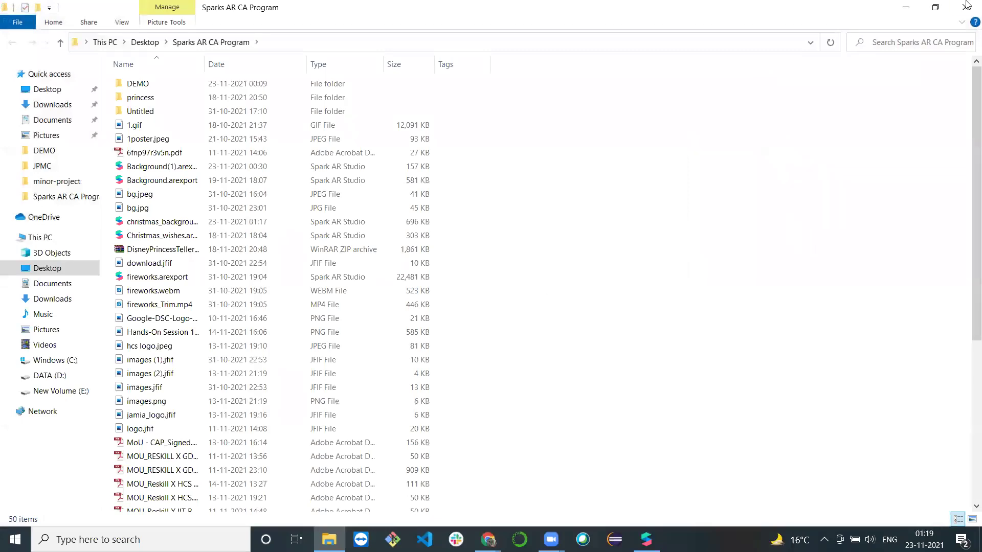
{"action": "left_click", "coordinate": [905, 6]}
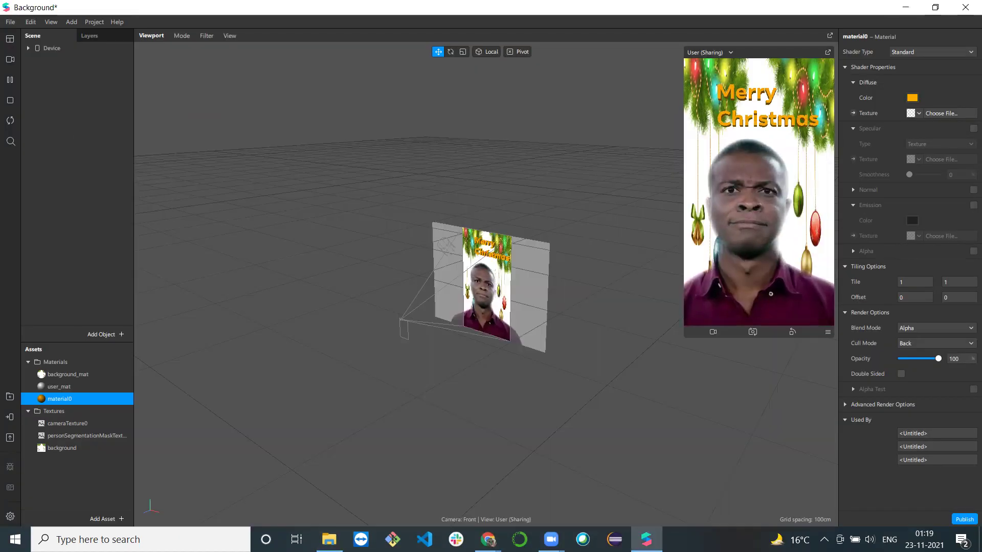
Switch to the Spark AR Hub publishing page in the browser and name the effect Christmas_demo.
{"action": "mouse_move", "coordinate": [488, 539]}
{"action": "left_click", "coordinate": [714, 486]}
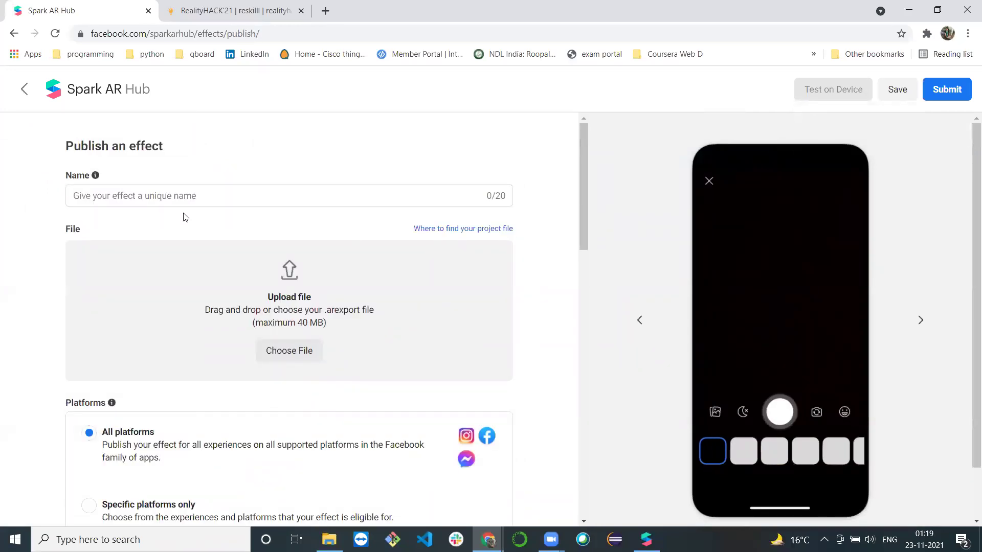
{"action": "left_click", "coordinate": [175, 198]}
{"action": "type", "text": "C"}
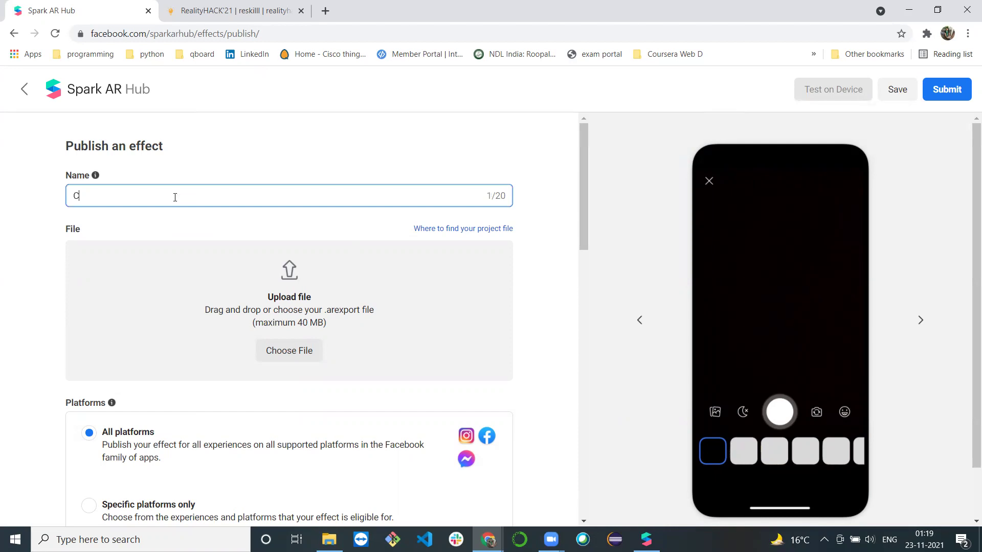
{"action": "type", "text": "hristmas_demo"}
Upload christmas_background.arexport as the effect file.
{"action": "left_click", "coordinate": [292, 345]}
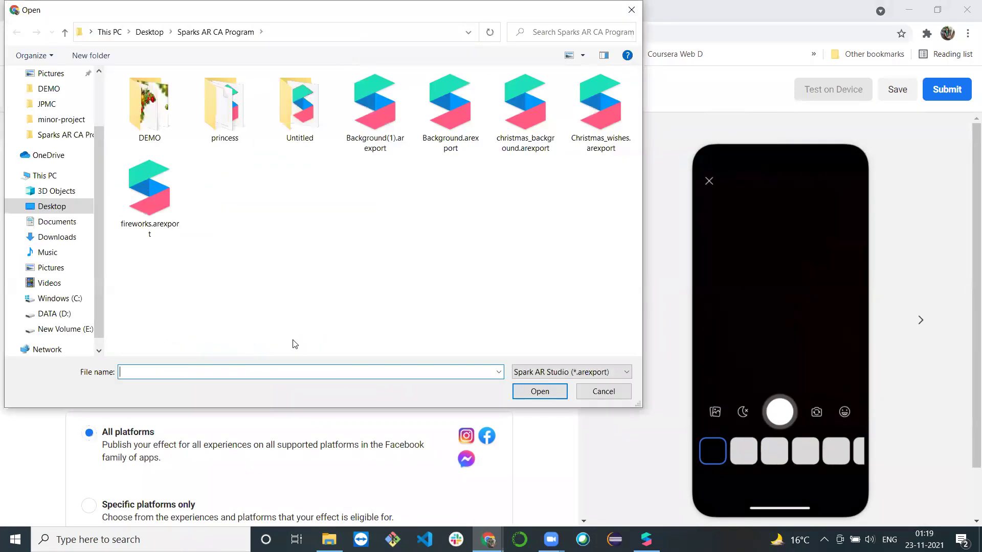
{"action": "left_click", "coordinate": [532, 149]}
{"action": "double_click", "coordinate": [532, 148]}
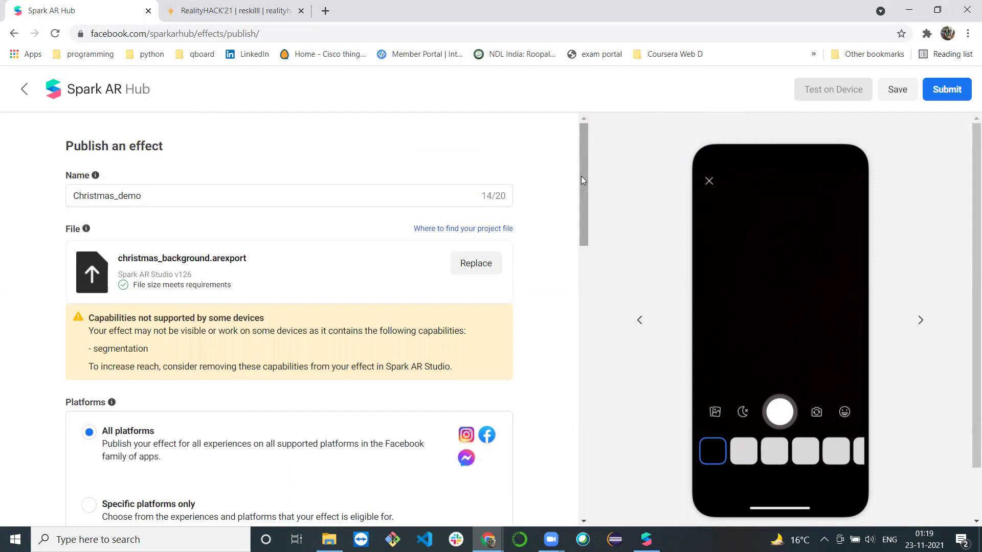
Restrict the effect to specific platforms and disable Instagram for both sharing and video calling.
{"action": "left_click_drag", "start_coordinate": [581, 176], "coordinate": [590, 260]}
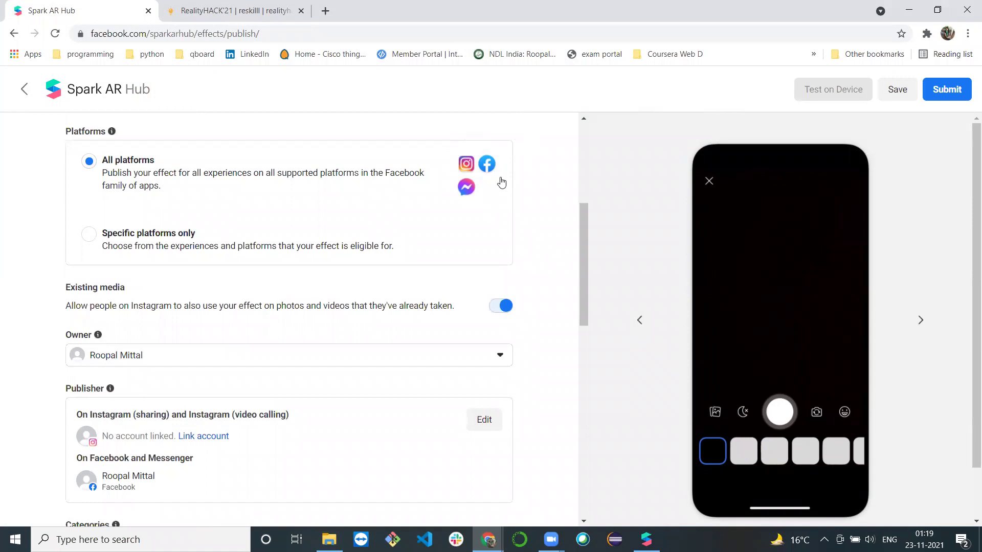
{"action": "left_click", "coordinate": [93, 242]}
{"action": "left_click_drag", "start_coordinate": [583, 246], "coordinate": [586, 311]}
{"action": "scroll", "coordinate": [586, 310], "scroll_direction": "up", "scroll_amount": 1}
{"action": "left_click", "coordinate": [483, 131]}
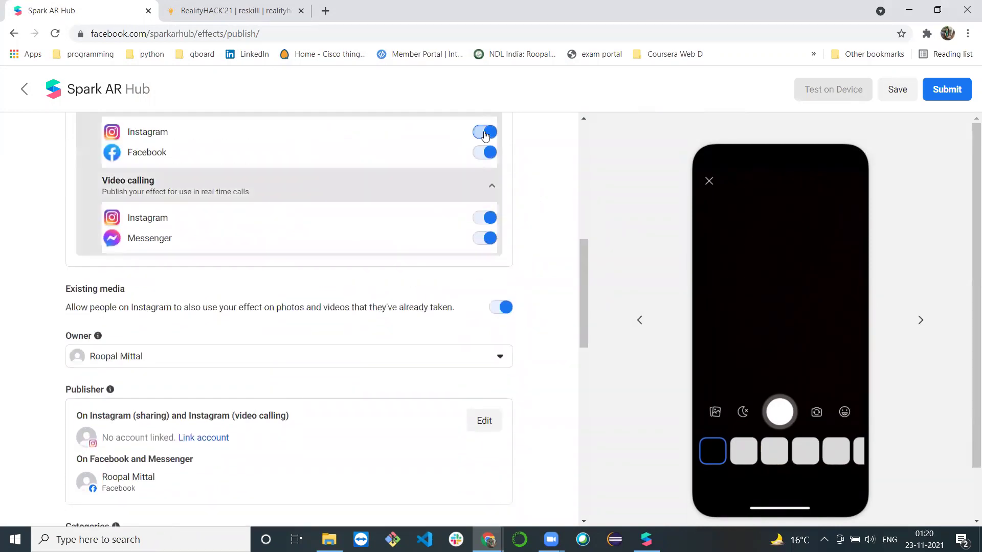
{"action": "left_click", "coordinate": [482, 219]}
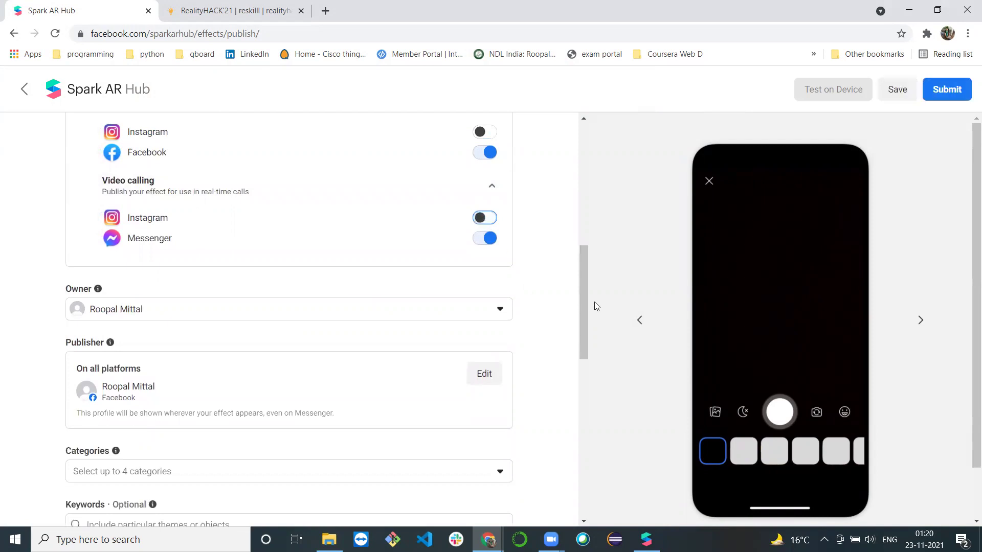
Assign the categories Selfies, Appearance, and Sci-fi and Fantasy to the effect.
{"action": "left_click_drag", "start_coordinate": [587, 305], "coordinate": [586, 385]}
{"action": "left_click", "coordinate": [581, 307]}
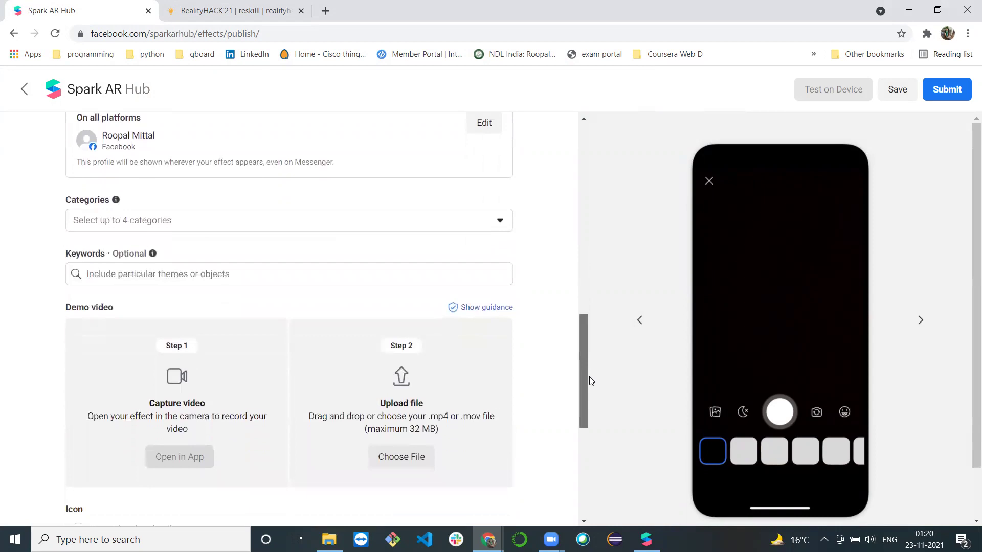
{"action": "left_click", "coordinate": [257, 224]}
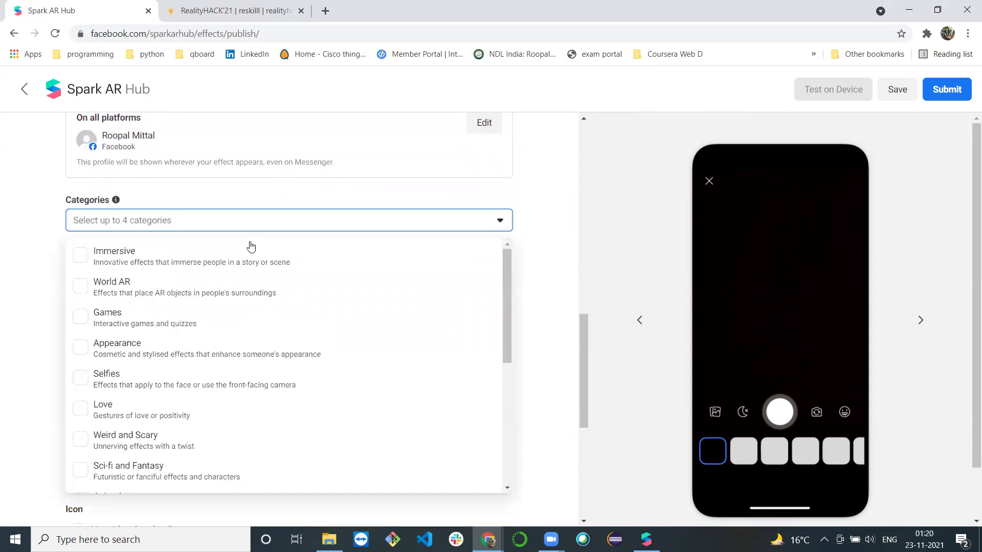
{"action": "left_click", "coordinate": [226, 377]}
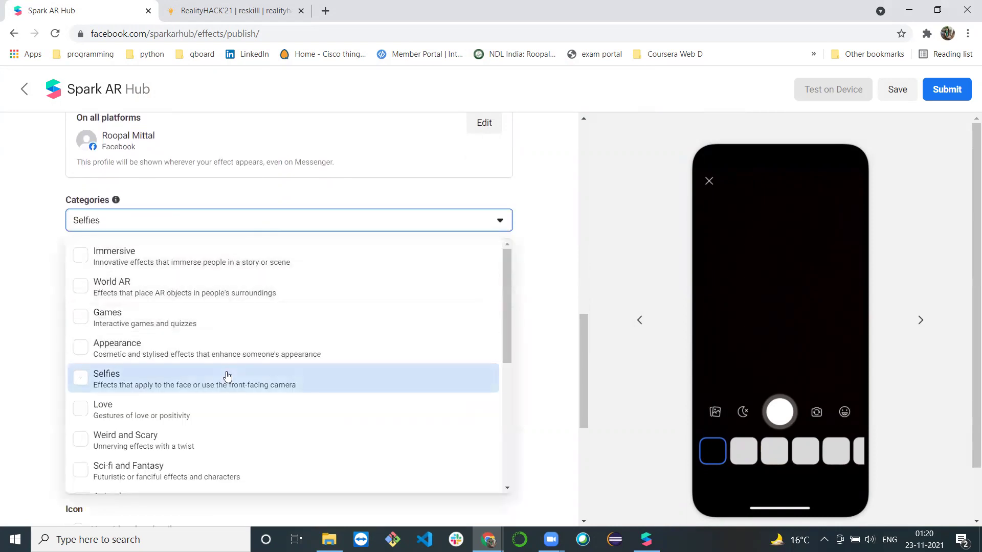
{"action": "left_click", "coordinate": [188, 351]}
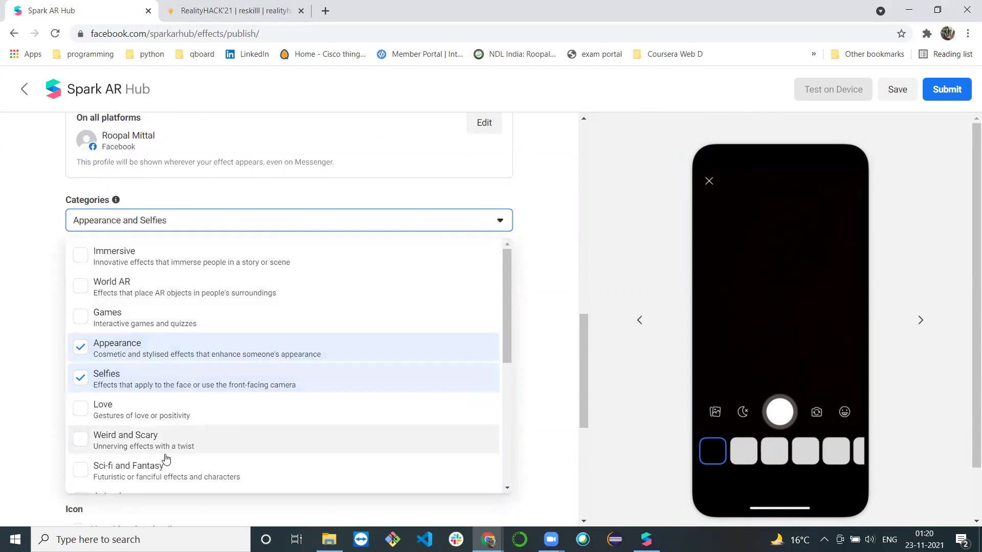
{"action": "left_click", "coordinate": [164, 467]}
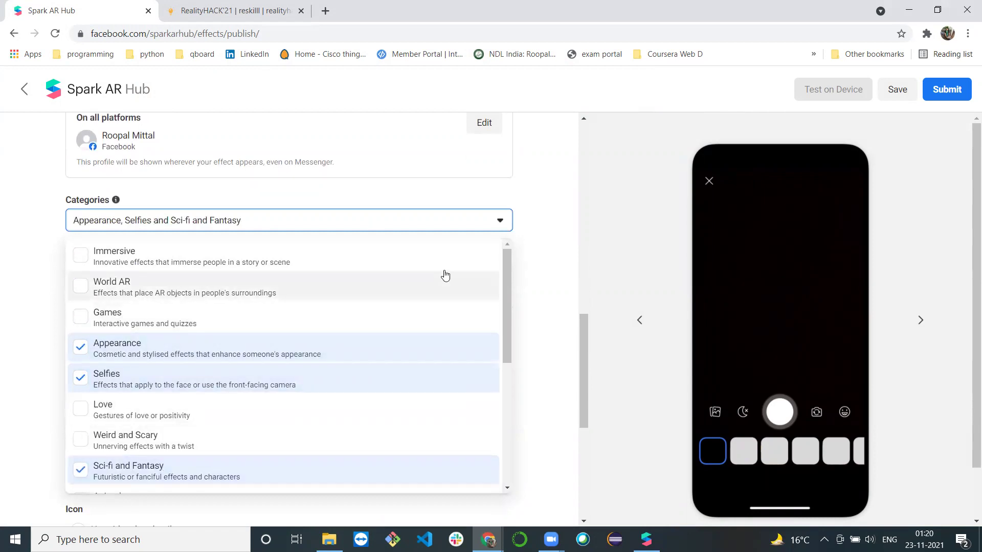
{"action": "left_click", "coordinate": [548, 268]}
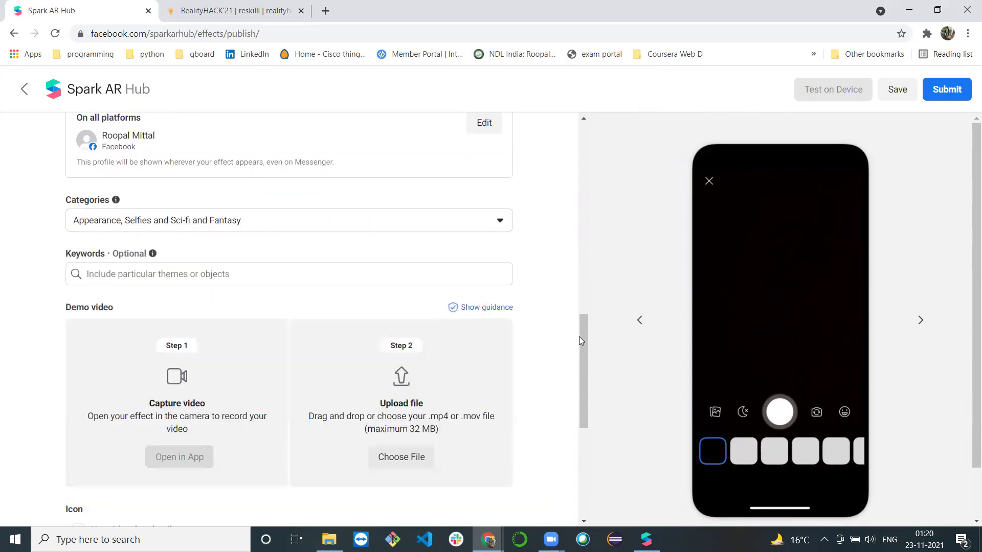
Disable Messenger for video calling and limit the effect's audience to Link only.
{"action": "left_click_drag", "start_coordinate": [582, 339], "coordinate": [584, 363]}
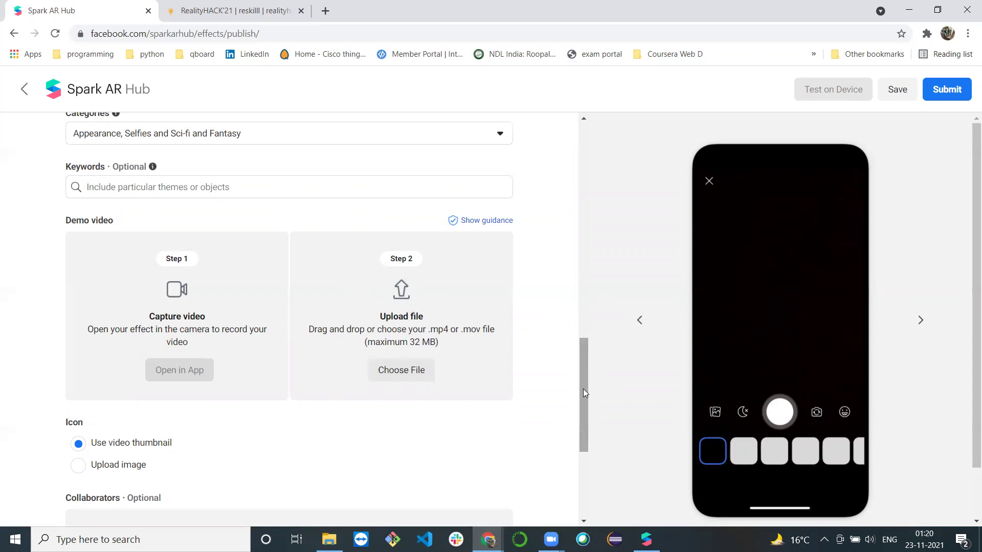
{"action": "left_click_drag", "start_coordinate": [583, 389], "coordinate": [585, 454]}
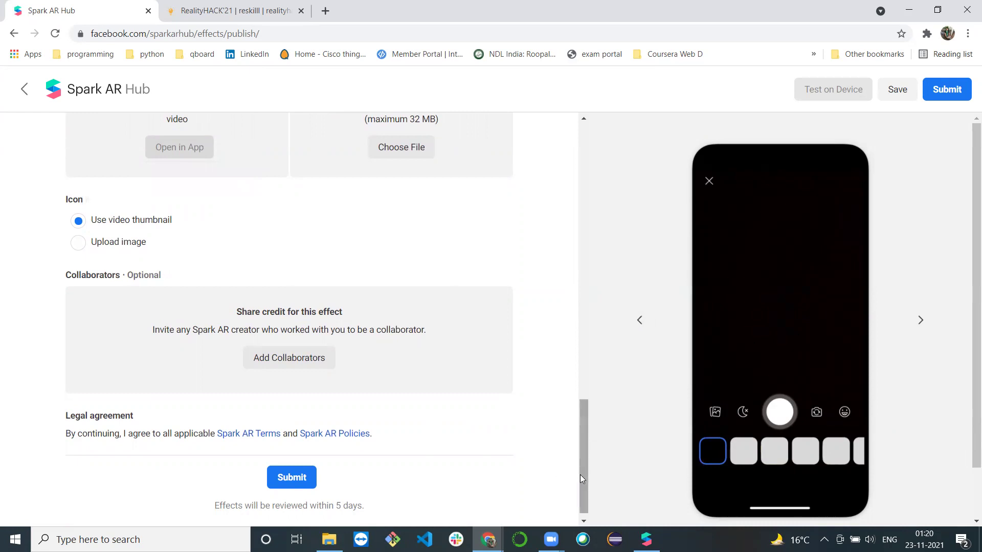
{"action": "left_click_drag", "start_coordinate": [579, 474], "coordinate": [587, 323]}
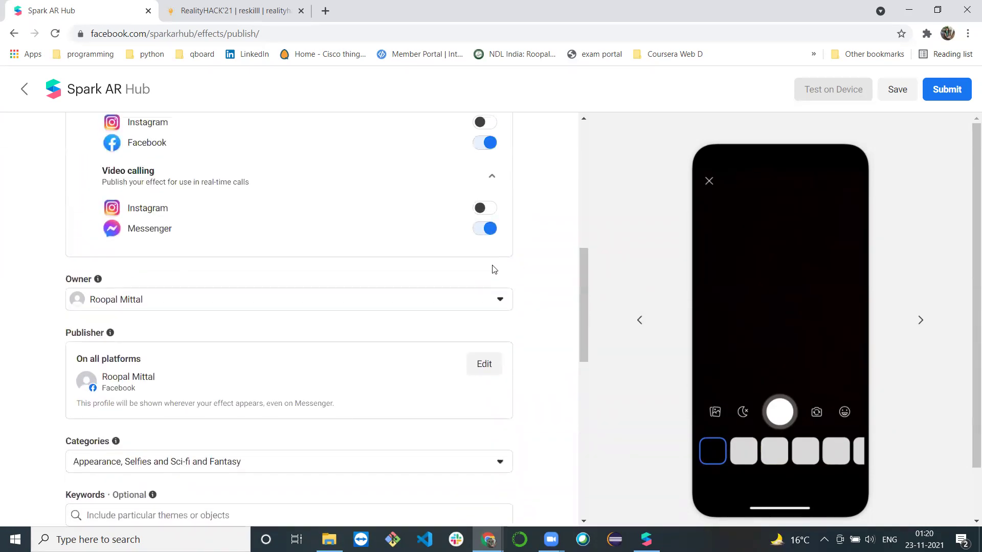
{"action": "left_click", "coordinate": [480, 228]}
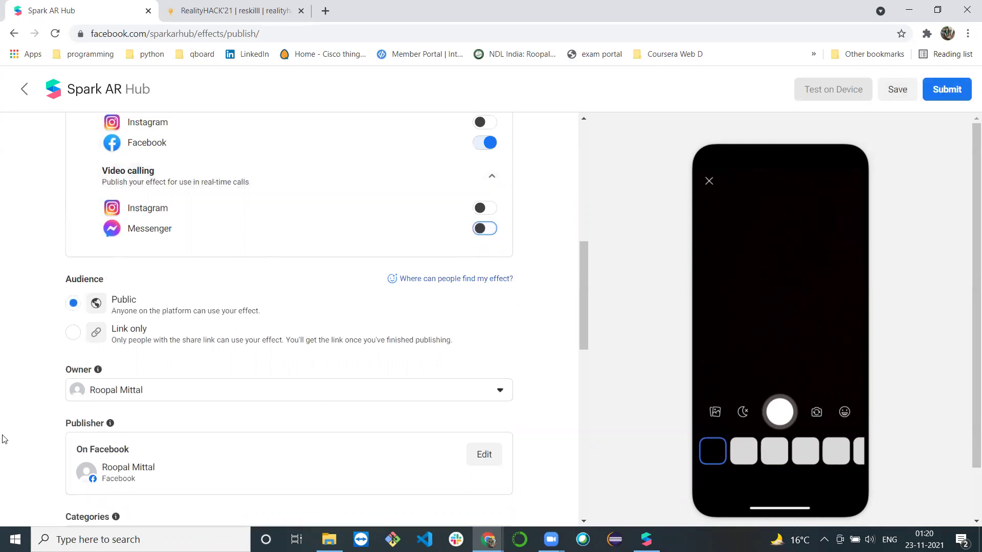
{"action": "left_click", "coordinate": [73, 332]}
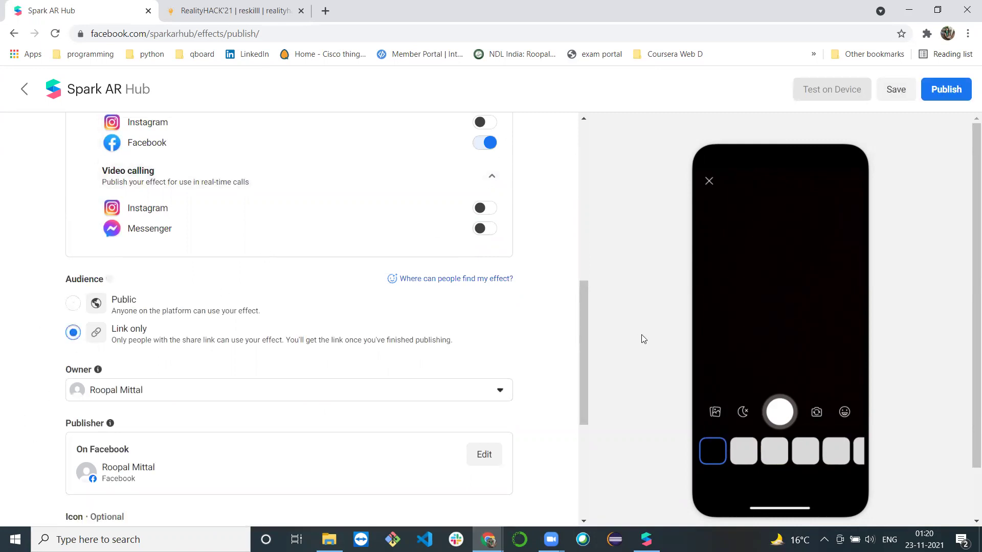
Upload CHRISTMAS_BACKGROUND.png as the effect icon and crop it to the square area around the Santa figure.
{"action": "left_click_drag", "start_coordinate": [583, 333], "coordinate": [576, 432]}
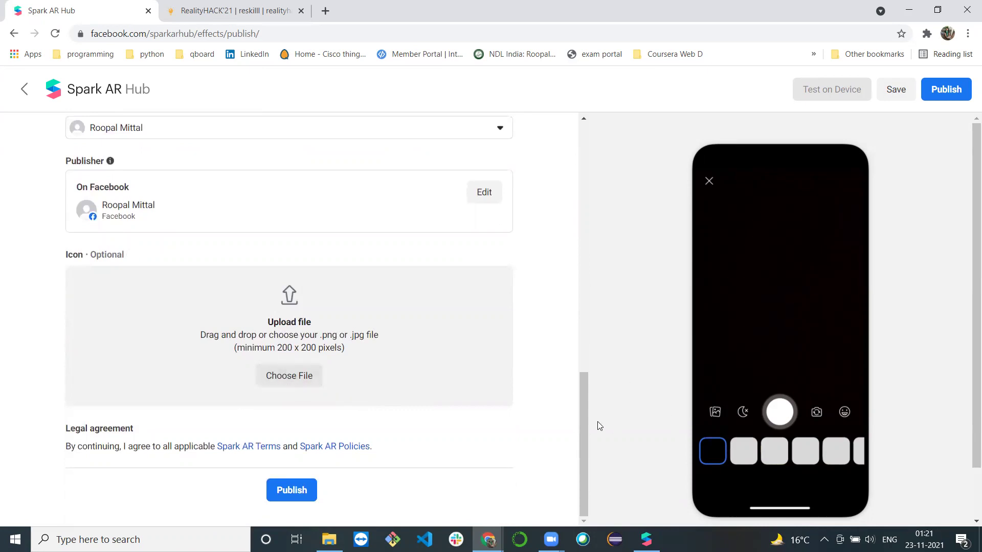
{"action": "left_click", "coordinate": [276, 375]}
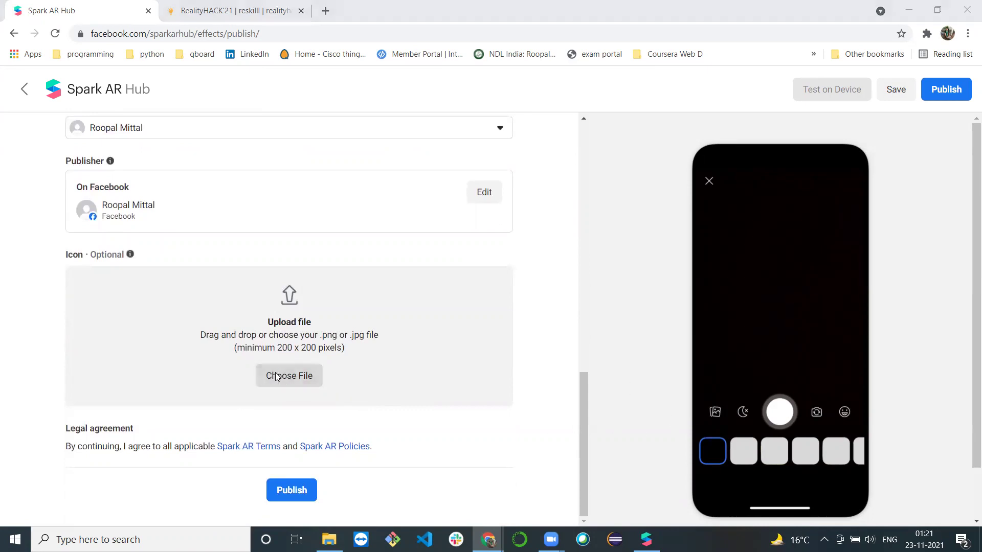
{"action": "double_click", "coordinate": [149, 108]}
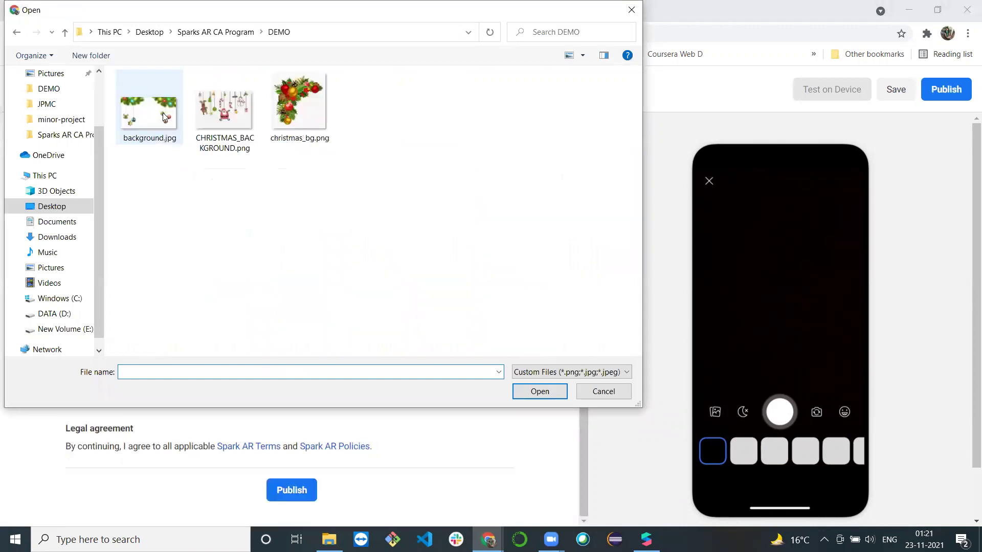
{"action": "double_click", "coordinate": [247, 139]}
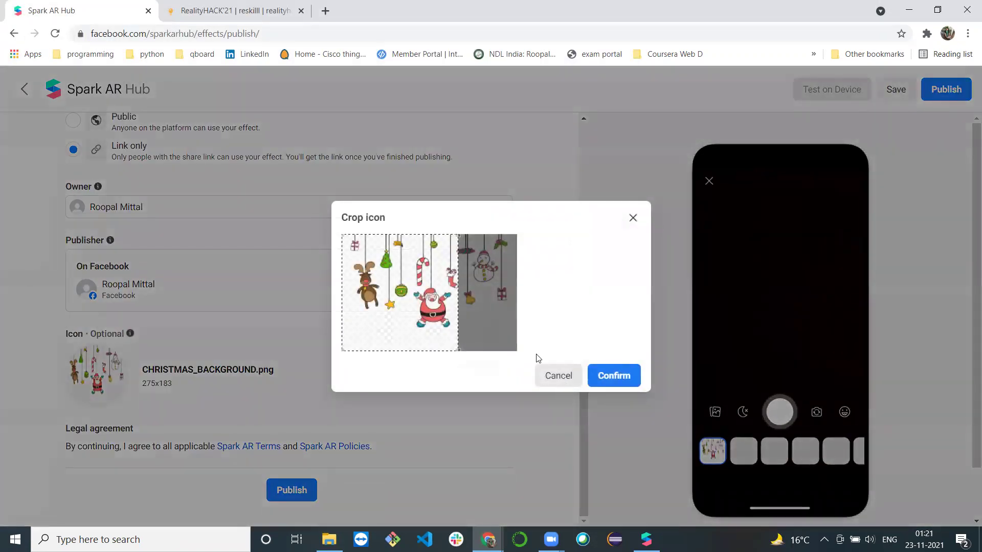
{"action": "left_click_drag", "start_coordinate": [454, 322], "coordinate": [499, 319]}
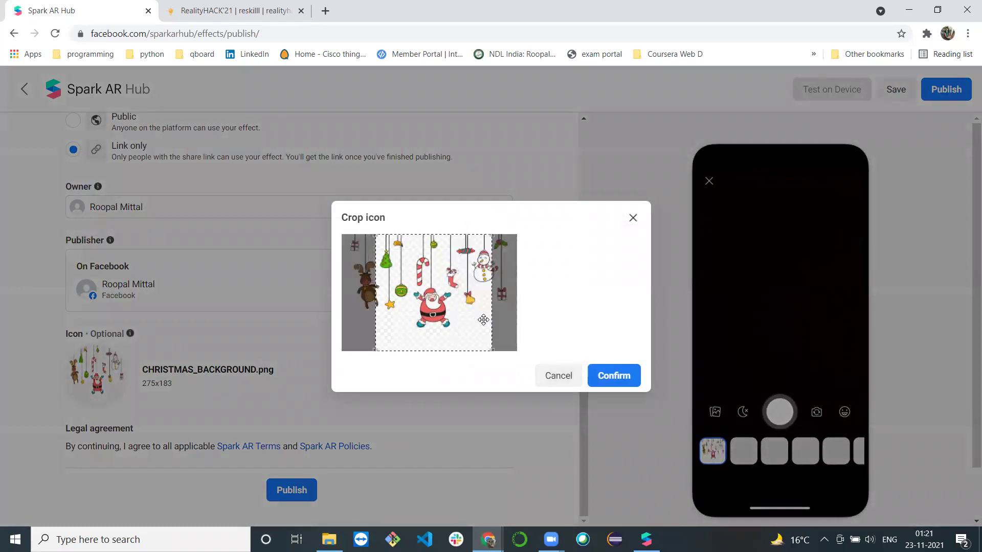
{"action": "left_click", "coordinate": [619, 376]}
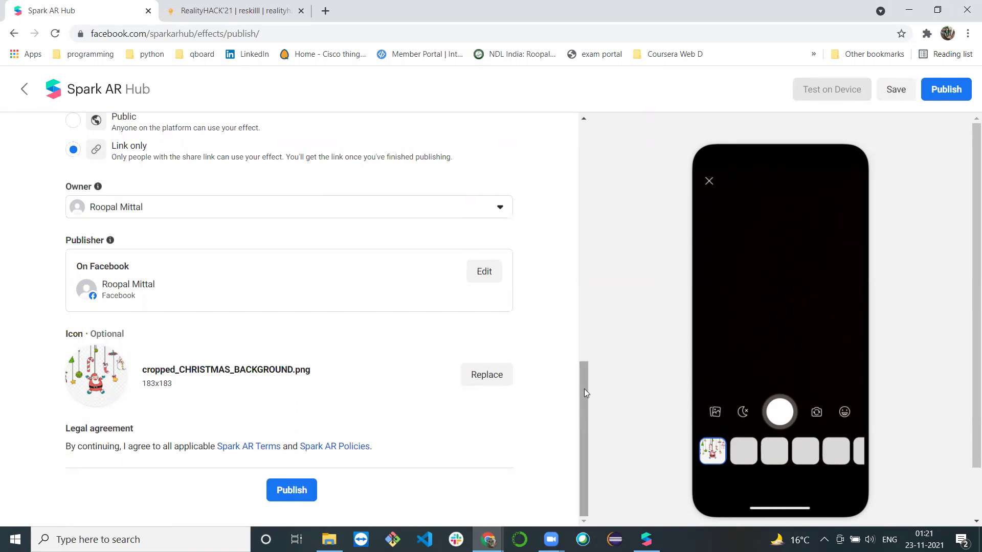
Try to publish the effect with the cropped Santa icon.
{"action": "scroll", "coordinate": [583, 388], "scroll_direction": "up", "scroll_amount": 8}
{"action": "scroll", "coordinate": [606, 471], "scroll_direction": "down", "scroll_amount": 8}
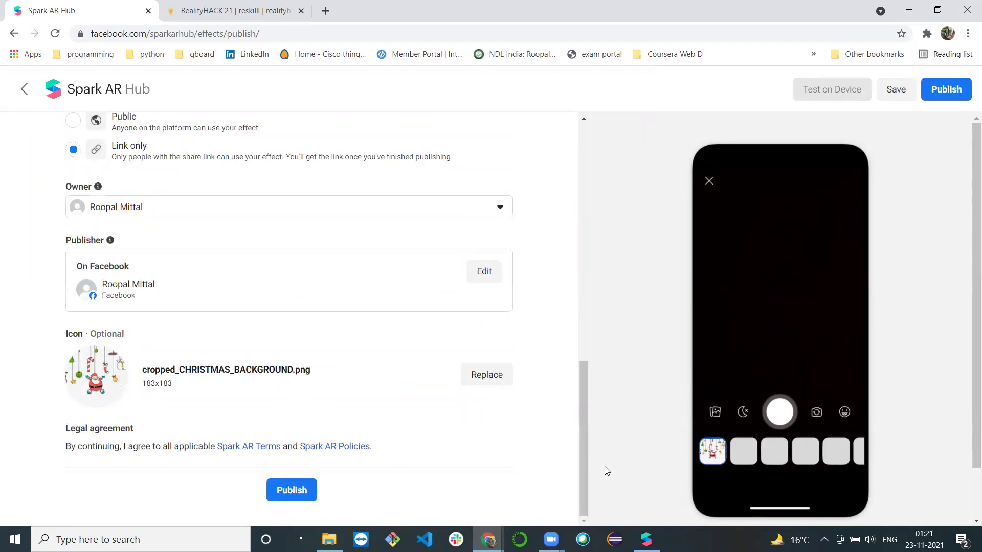
{"action": "left_click", "coordinate": [308, 491]}
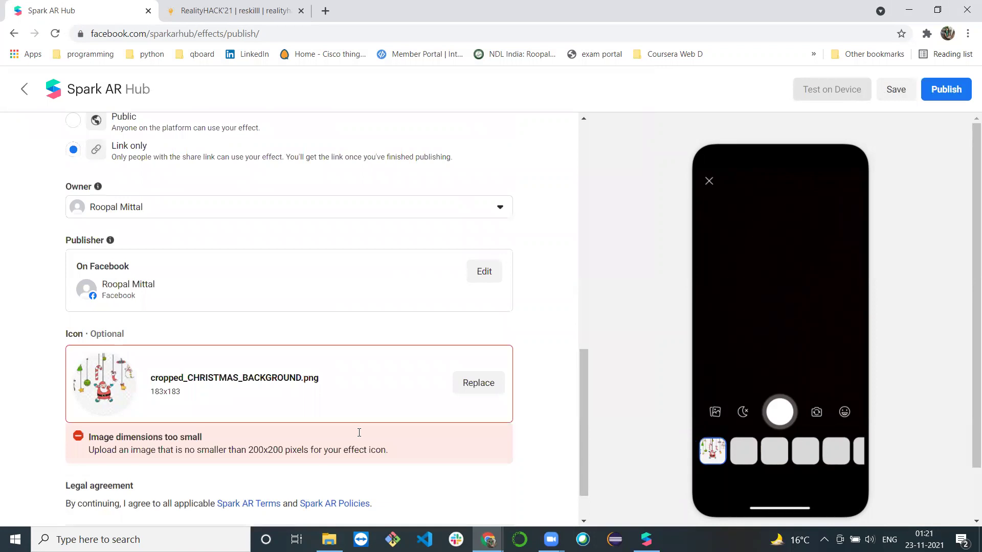
Replace the effect icon with christmas_bg.png and accept a square crop of the image.
{"action": "left_click", "coordinate": [476, 385]}
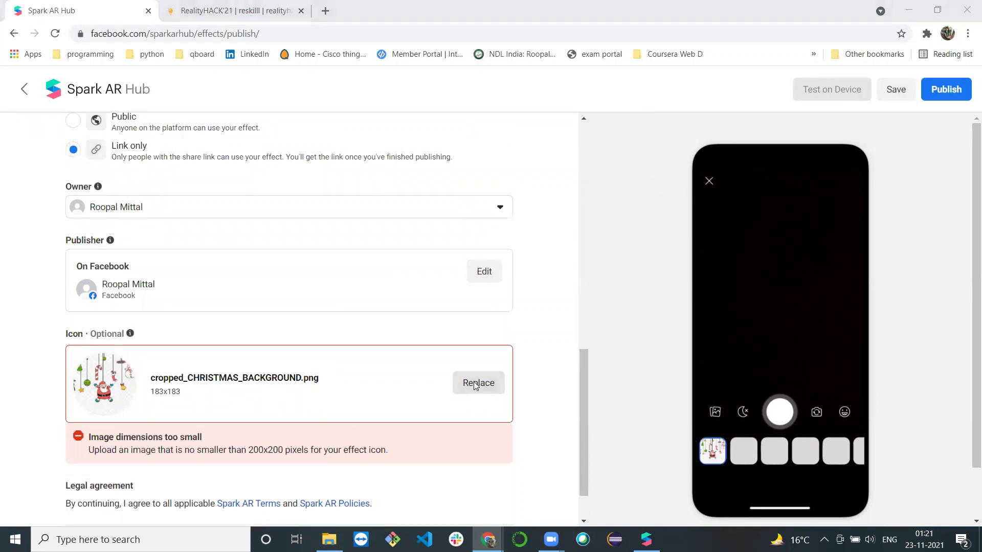
{"action": "left_click", "coordinate": [307, 103]}
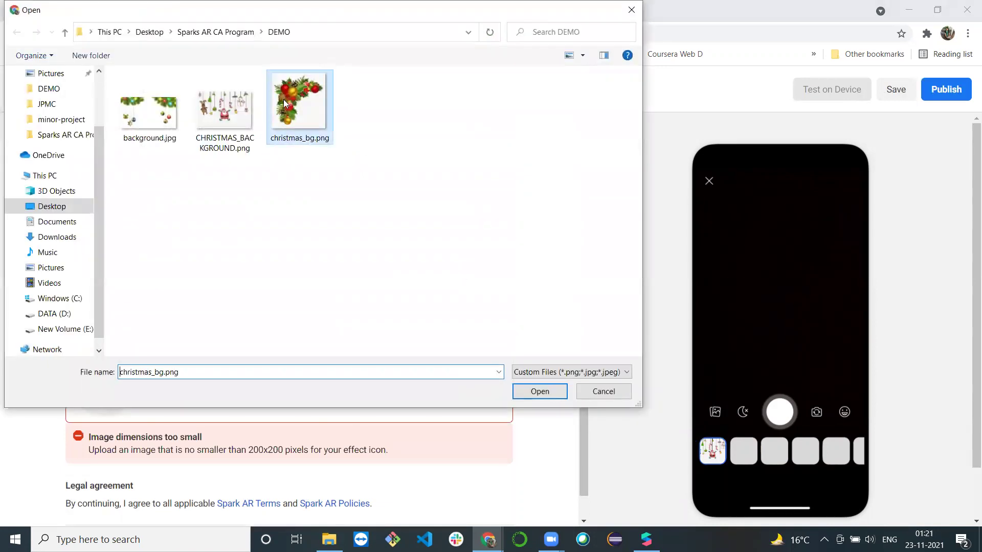
{"action": "left_click", "coordinate": [547, 394]}
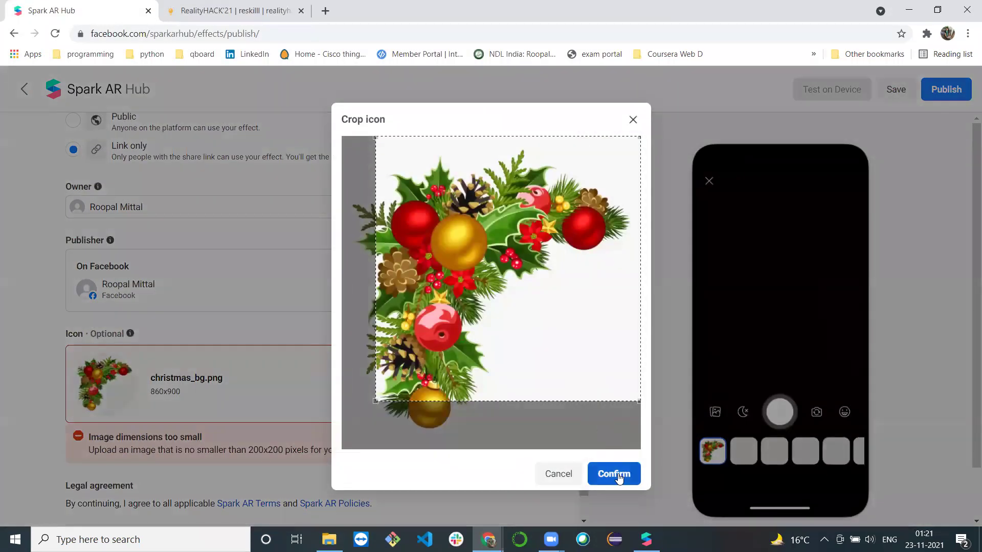
{"action": "left_click", "coordinate": [616, 473]}
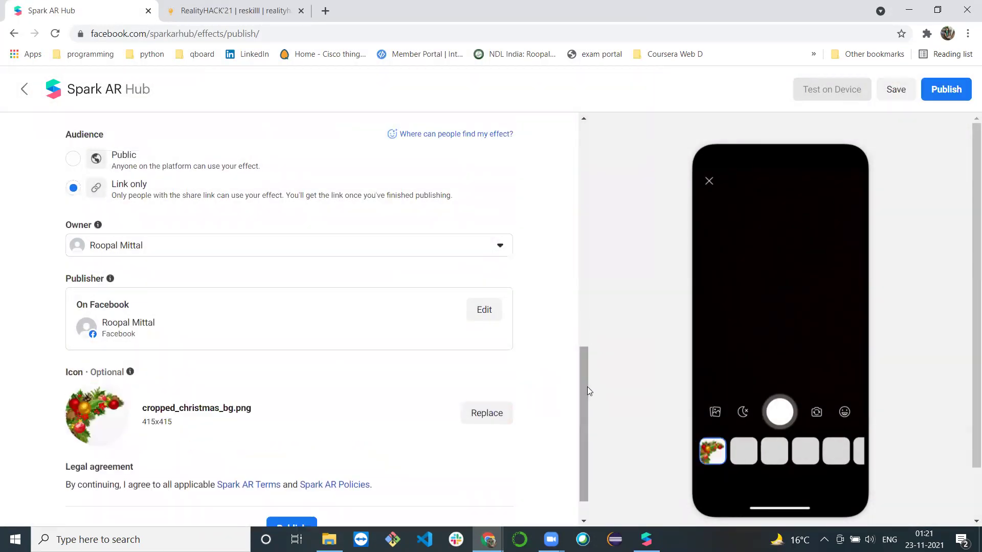
Publish the Christmas_demo effect and dismiss the publishing confirmation.
{"action": "scroll", "coordinate": [587, 387], "scroll_direction": "down", "scroll_amount": 1}
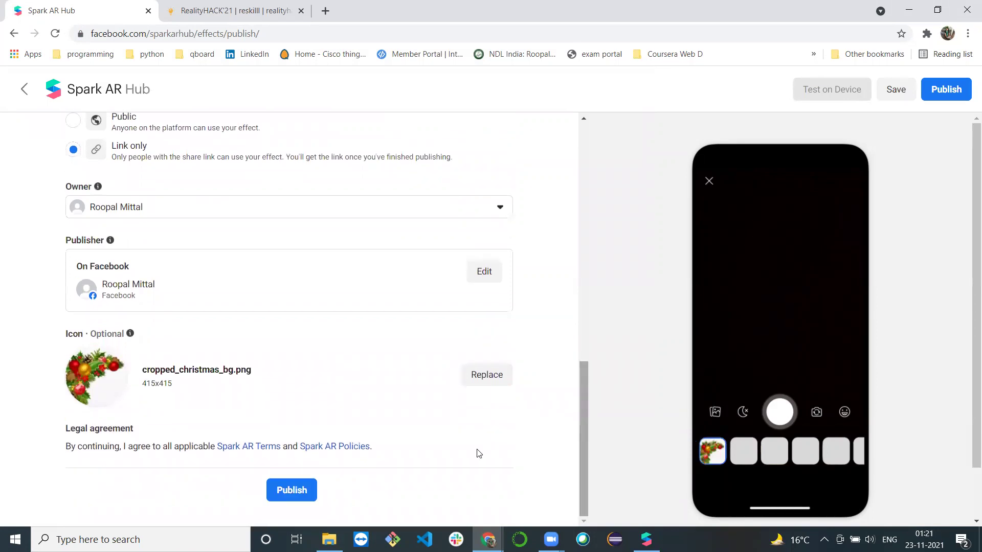
{"action": "left_click", "coordinate": [288, 488]}
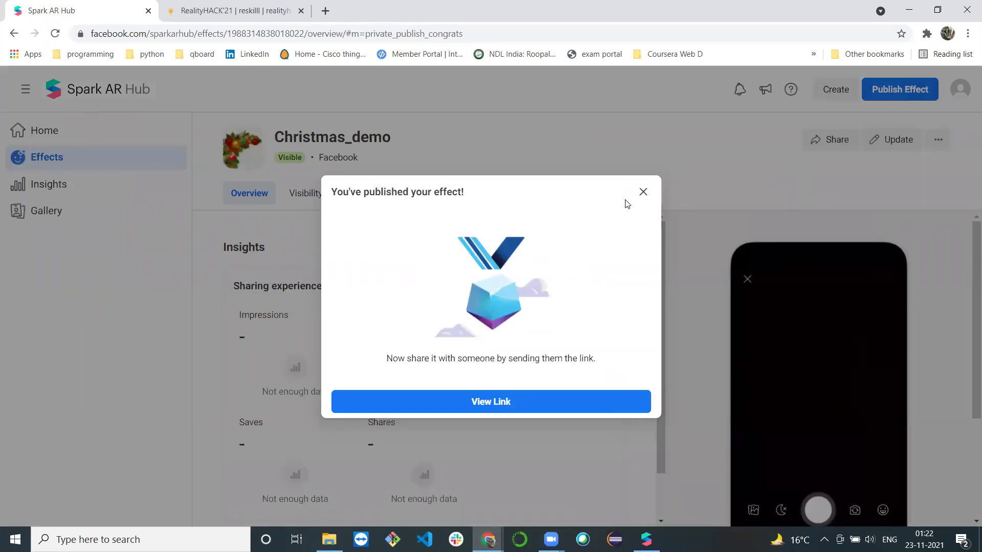
{"action": "left_click", "coordinate": [643, 193]}
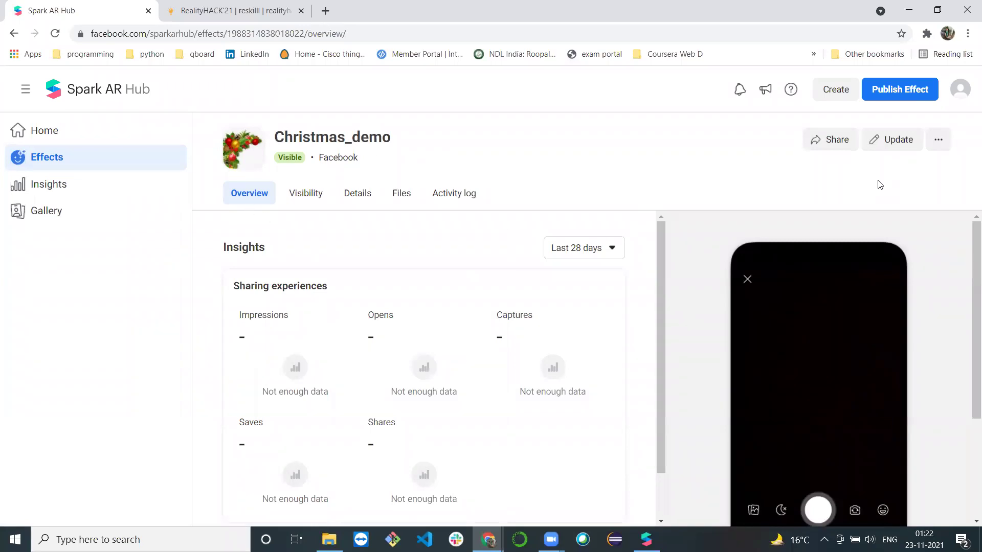
Copy the Facebook test link for trying Christmas_demo on a device and finish the device test dialog.
{"action": "scroll", "coordinate": [967, 276], "scroll_direction": "down", "scroll_amount": 3}
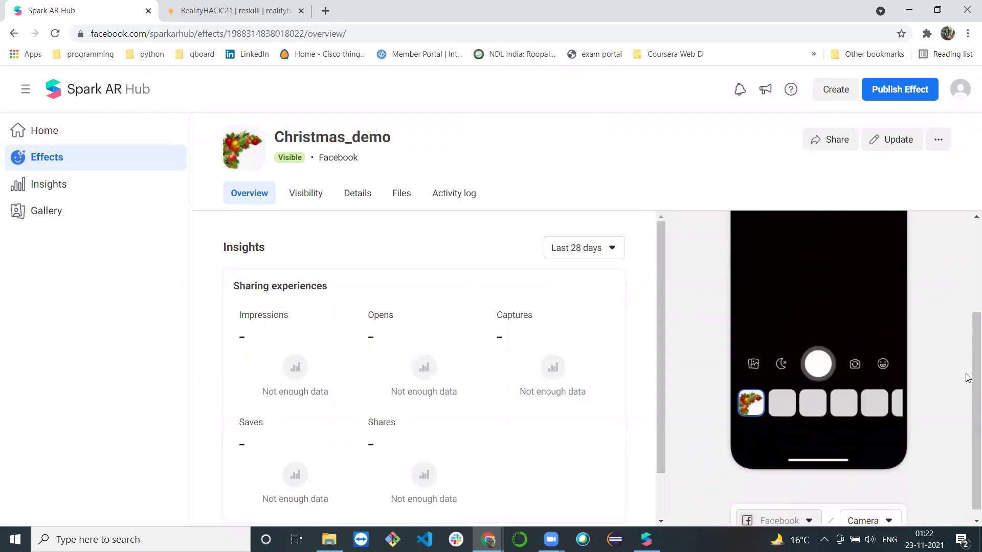
{"action": "scroll", "coordinate": [968, 276], "scroll_direction": "up", "scroll_amount": 3}
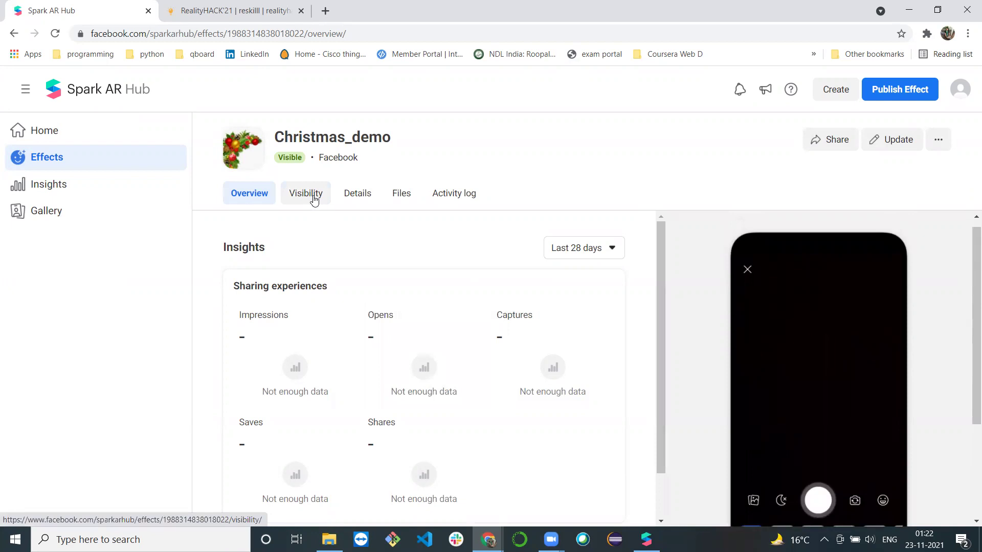
{"action": "left_click_drag", "start_coordinate": [663, 282], "coordinate": [672, 247]}
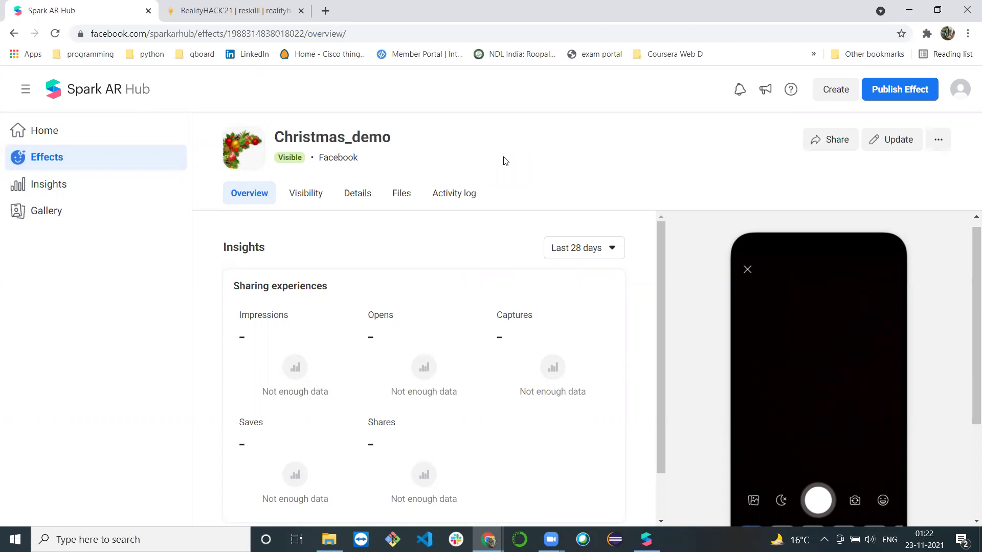
{"action": "left_click", "coordinate": [938, 145]}
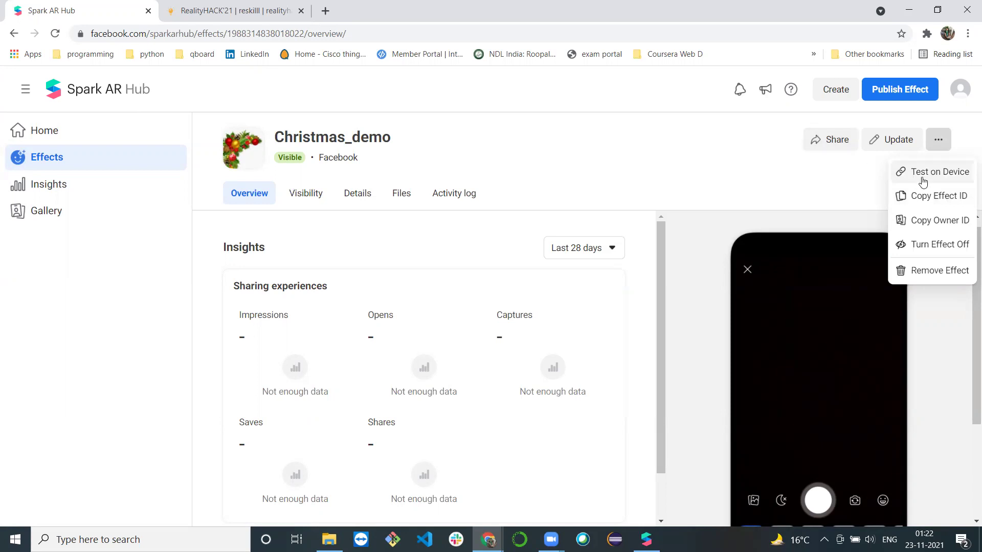
{"action": "left_click", "coordinate": [922, 179]}
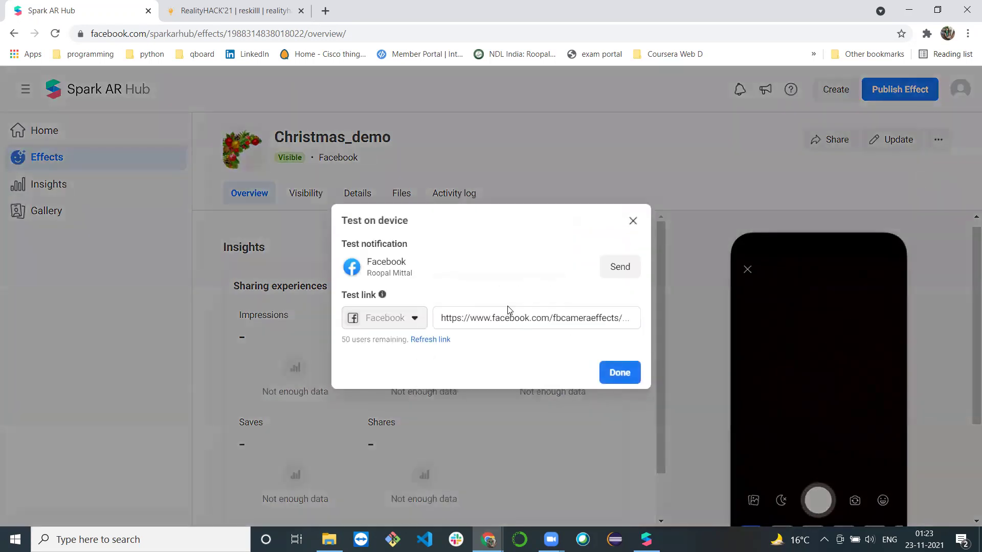
{"action": "left_click", "coordinate": [507, 321]}
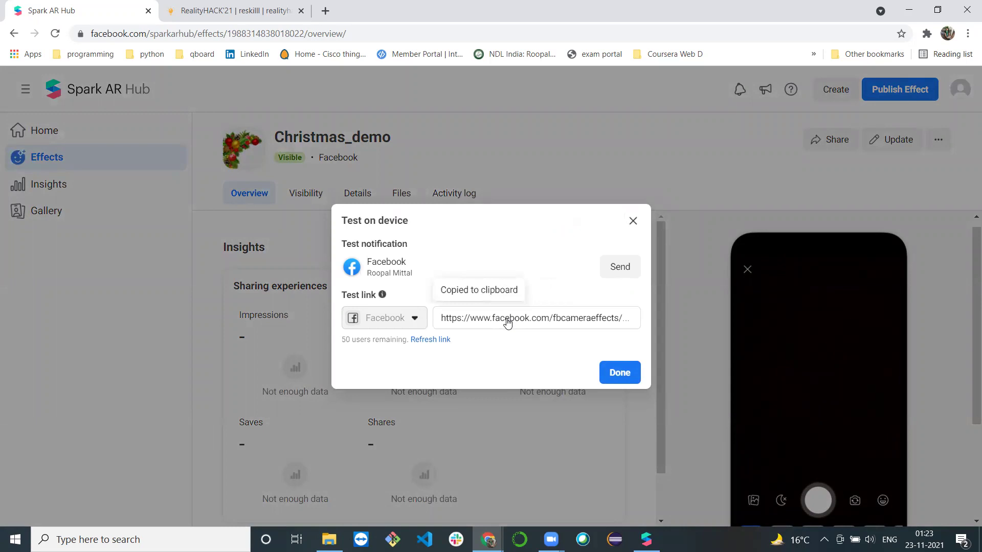
{"action": "left_click", "coordinate": [620, 372]}
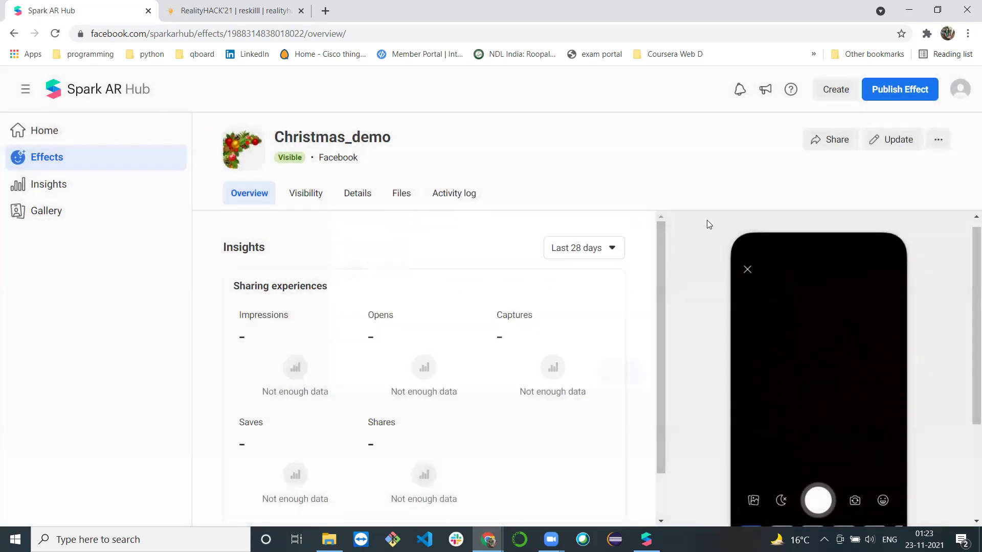
Copy the Facebook share link of the Christmas_demo effect and close the sharing dialog.
{"action": "left_click", "coordinate": [830, 148]}
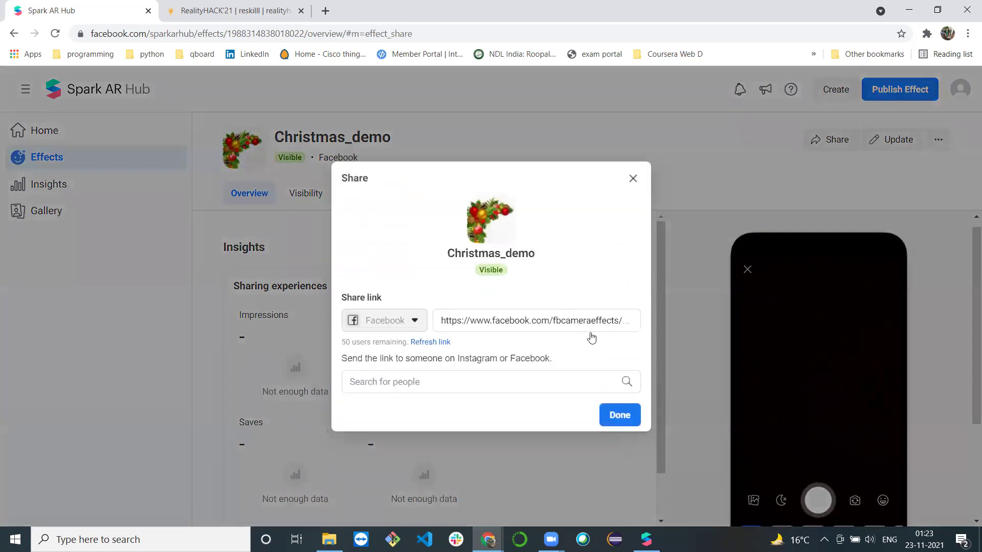
{"action": "left_click", "coordinate": [485, 321]}
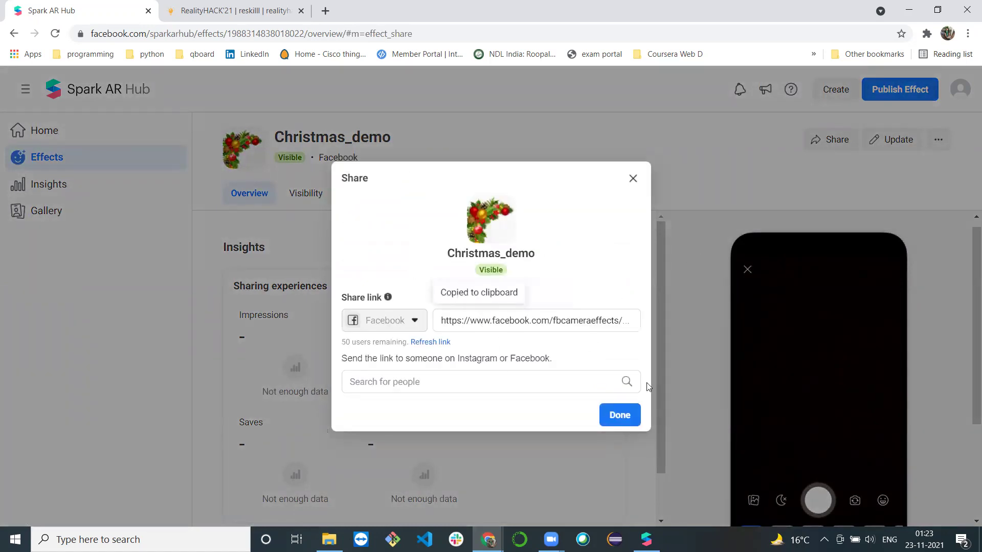
{"action": "left_click", "coordinate": [619, 414]}
Switch to the RealityHACK'21 page on Reskilll and go to the hackathon's team dashboard.
{"action": "left_click", "coordinate": [213, 4]}
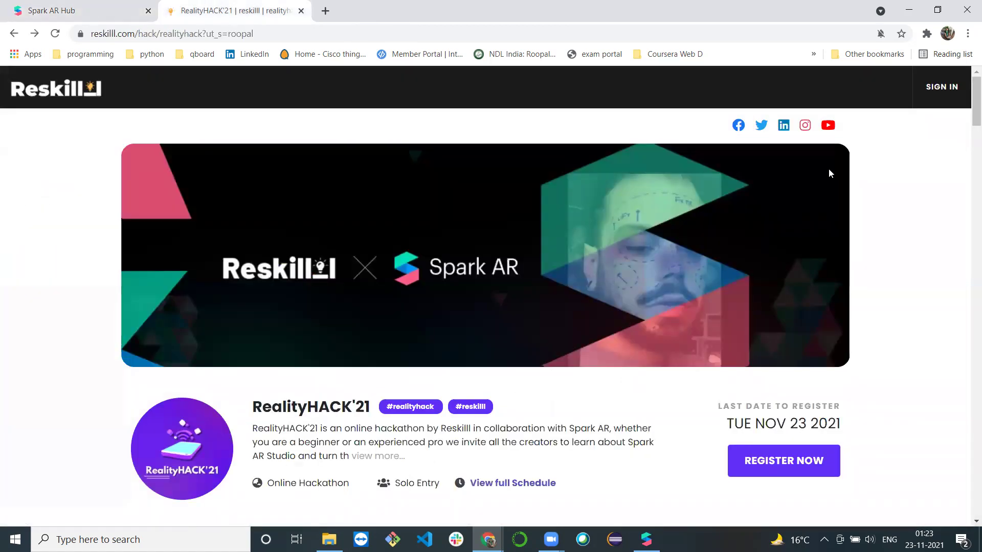
{"action": "scroll", "coordinate": [967, 179], "scroll_direction": "down", "scroll_amount": 10}
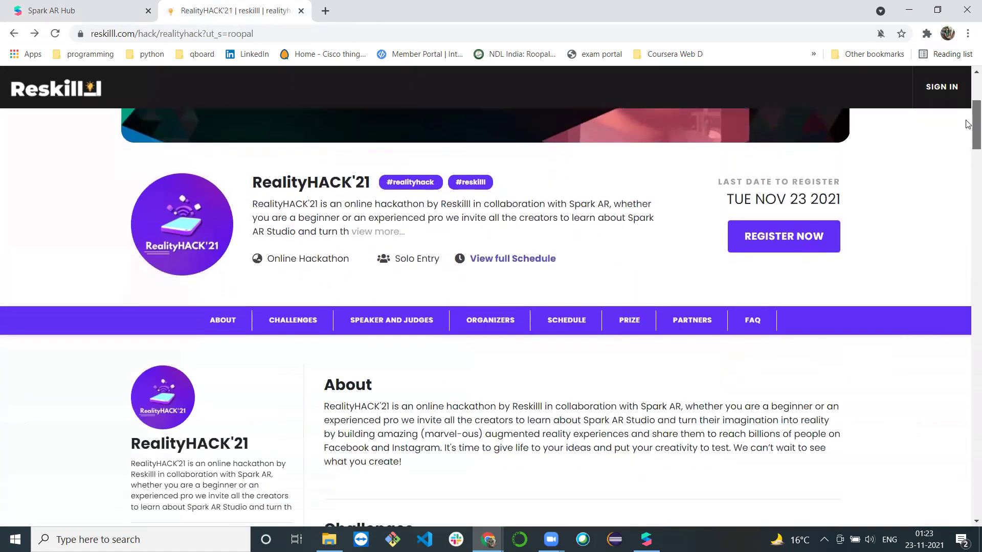
{"action": "scroll", "coordinate": [968, 206], "scroll_direction": "down", "scroll_amount": 5}
{"action": "scroll", "coordinate": [967, 178], "scroll_direction": "up", "scroll_amount": 13}
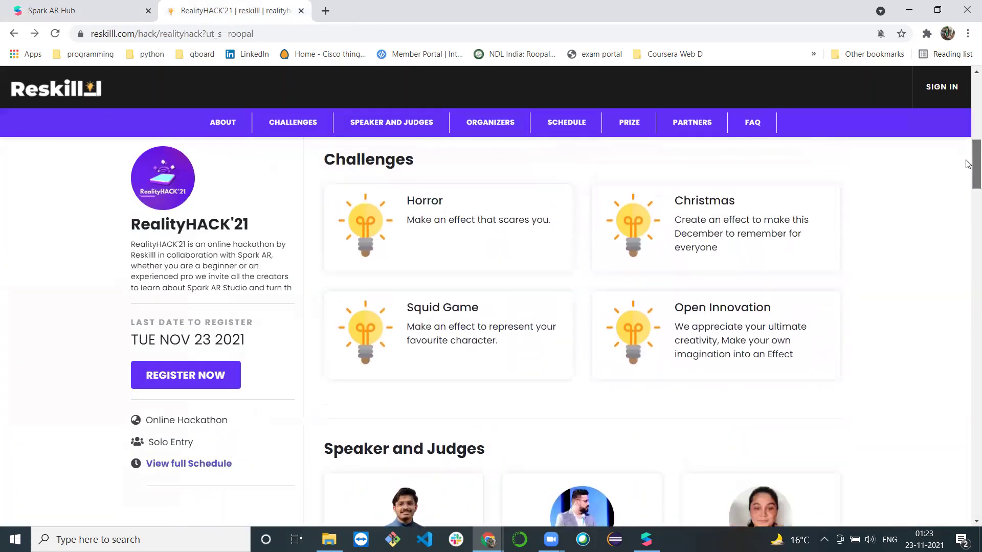
{"action": "scroll", "coordinate": [967, 148], "scroll_direction": "down", "scroll_amount": 6}
{"action": "scroll", "coordinate": [878, 285], "scroll_direction": "up", "scroll_amount": 13}
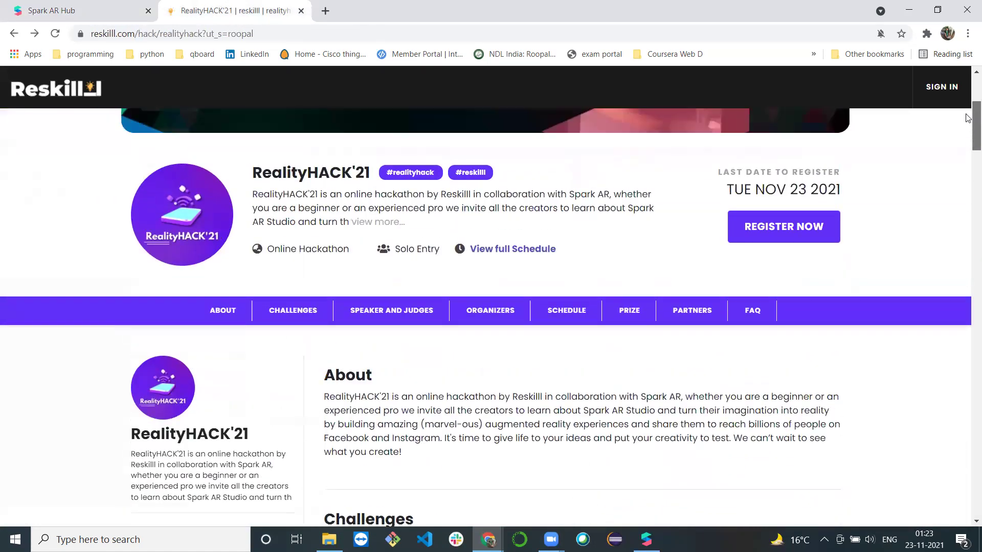
{"action": "left_click", "coordinate": [793, 373]}
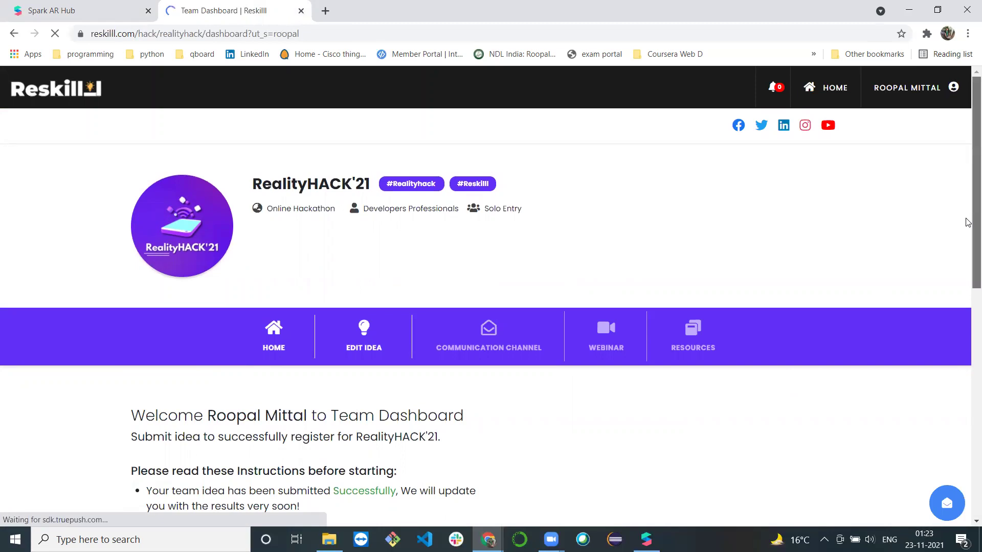
Open the submitted hackathon idea for editing and choose Christmas as the problem statement.
{"action": "mouse_move", "coordinate": [966, 221]}
{"action": "left_mouse_down"}
{"action": "mouse_move", "coordinate": [968, 407]}
{"action": "mouse_move", "coordinate": [968, 205]}
{"action": "left_mouse_up"}
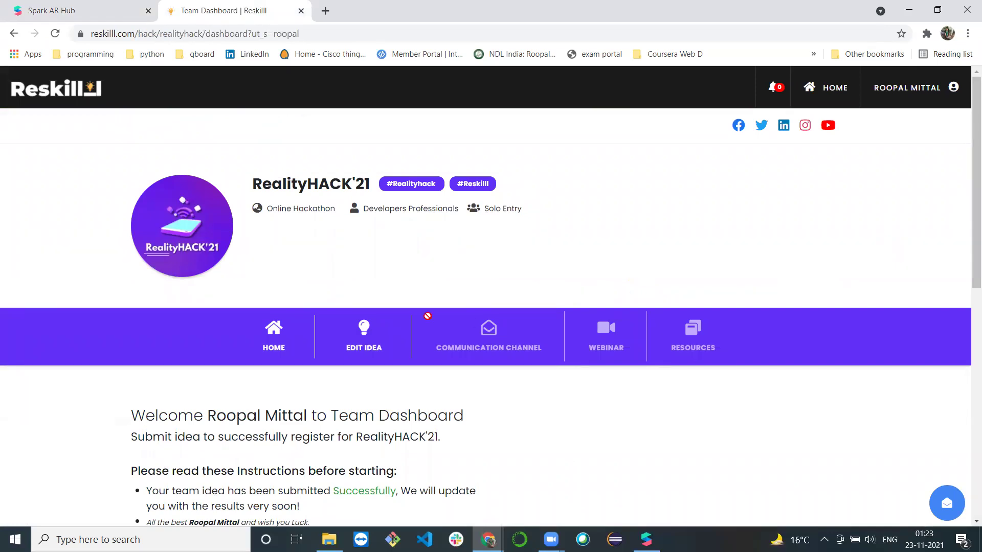
{"action": "left_click", "coordinate": [384, 336]}
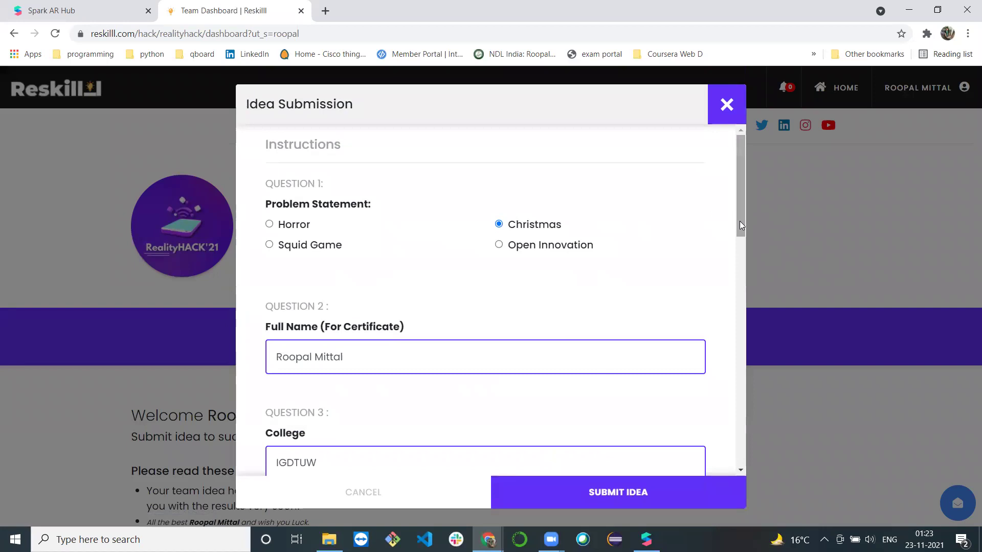
{"action": "left_click", "coordinate": [498, 224]}
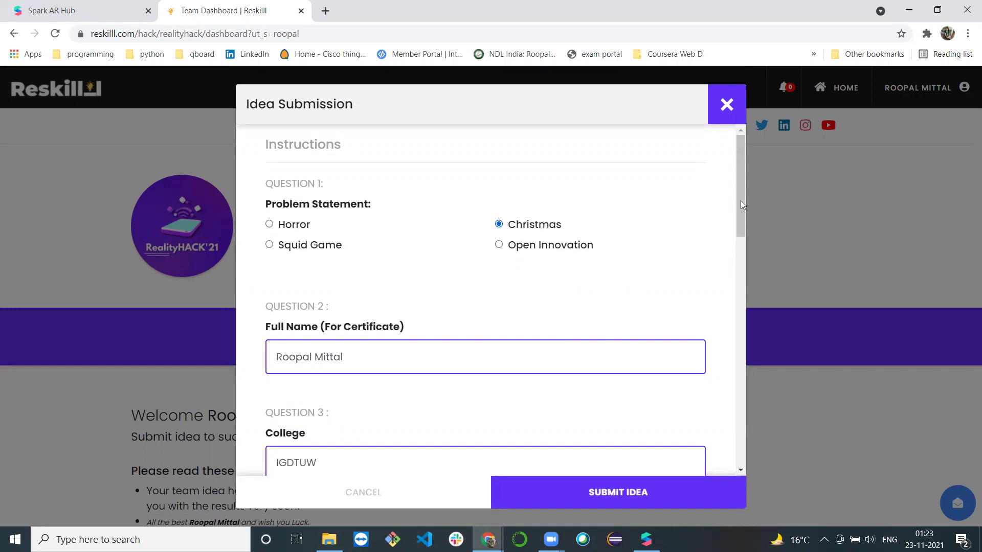
Replace the Spark AR Effect Link in the idea submission with the Facebook share link copied from Christmas_demo in Spark AR Hub.
{"action": "left_click_drag", "start_coordinate": [737, 186], "coordinate": [718, 459]}
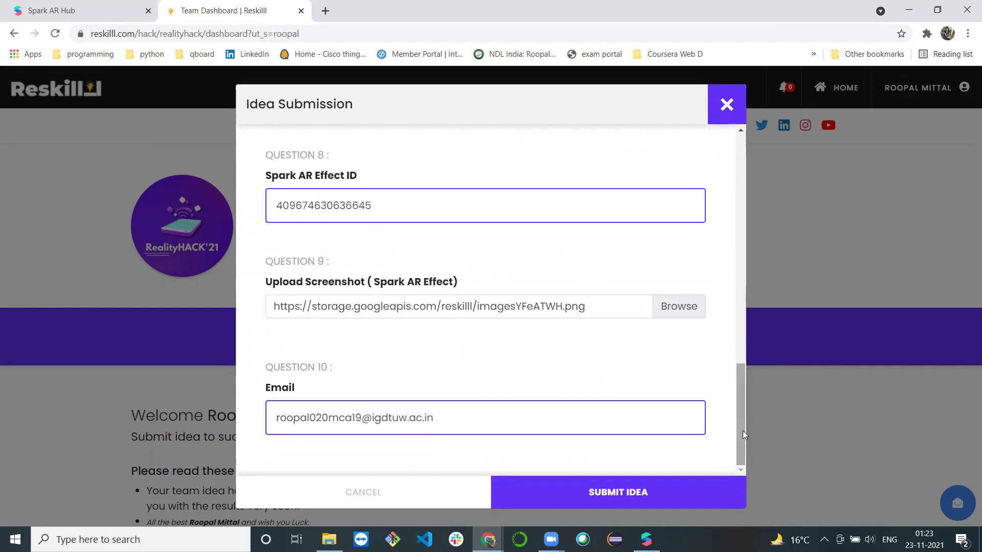
{"action": "scroll", "coordinate": [714, 440], "scroll_direction": "up", "scroll_amount": 3}
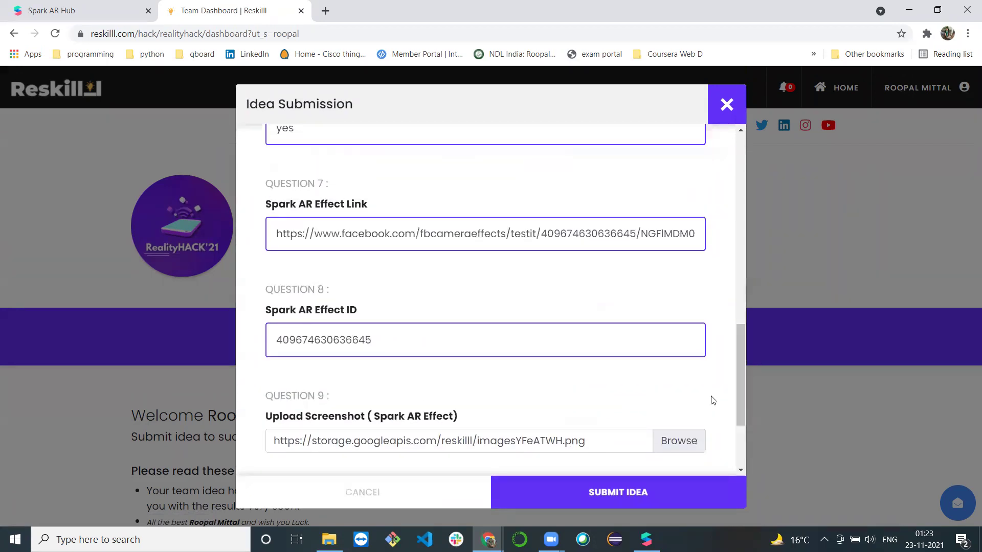
{"action": "triple_click", "coordinate": [498, 220]}
{"action": "key", "text": "BackSpace"}
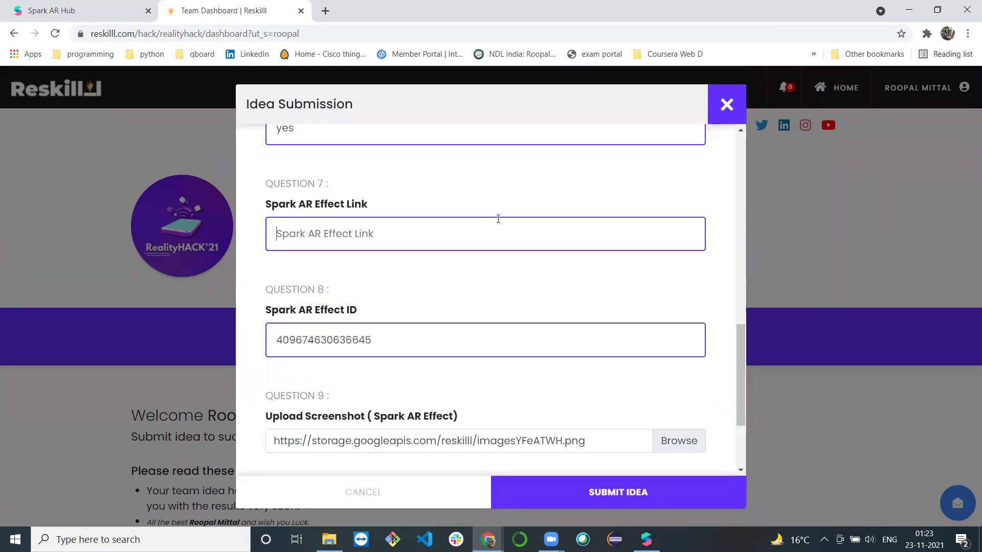
{"action": "left_click", "coordinate": [93, 7]}
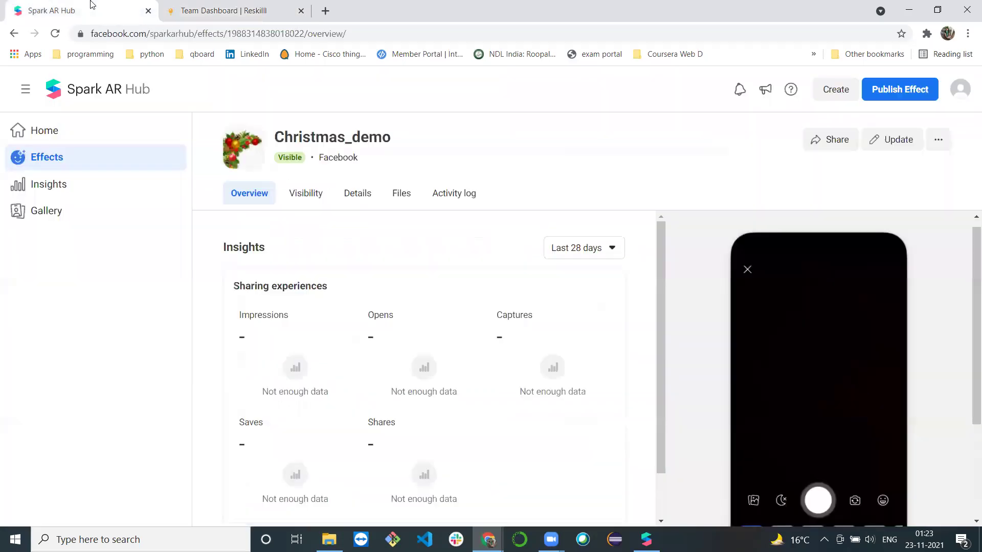
{"action": "left_click", "coordinate": [830, 139]}
{"action": "left_click", "coordinate": [536, 320]}
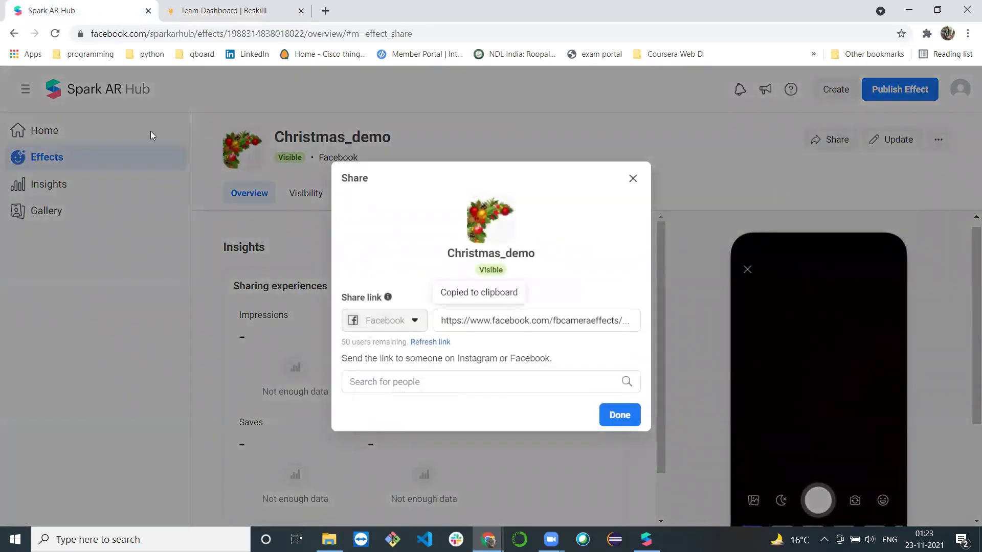
{"action": "left_click", "coordinate": [209, 10]}
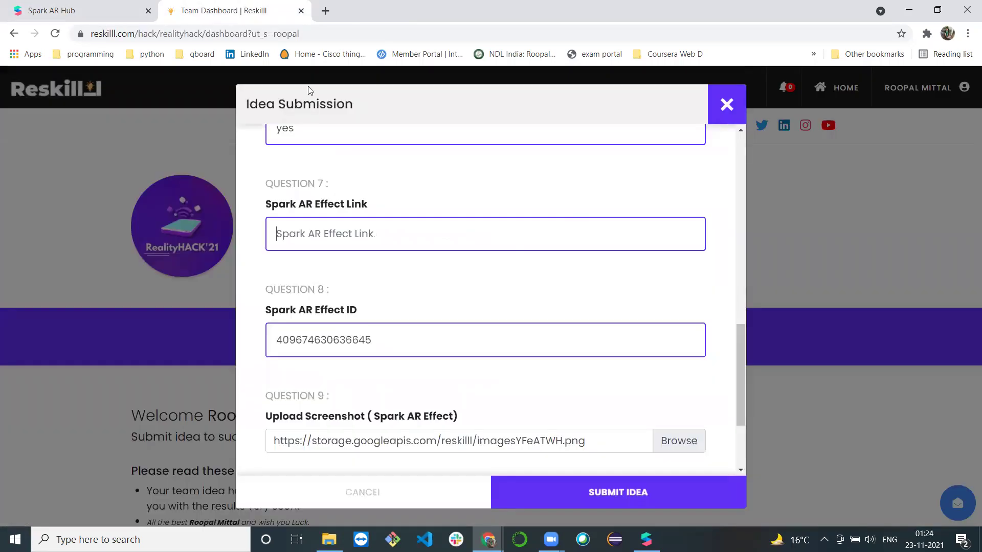
{"action": "left_click", "coordinate": [333, 234]}
{"action": "key", "text": "ctrl+v"}
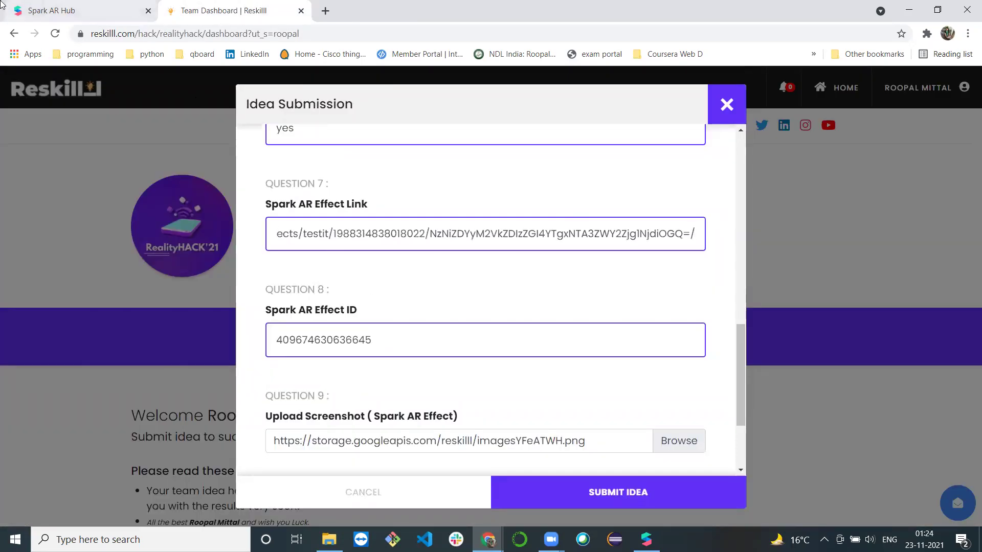
Copy the effect ID of Christmas_demo from Spark AR Hub and replace the Spark AR Effect ID in the idea submission with it.
{"action": "left_click", "coordinate": [77, 11]}
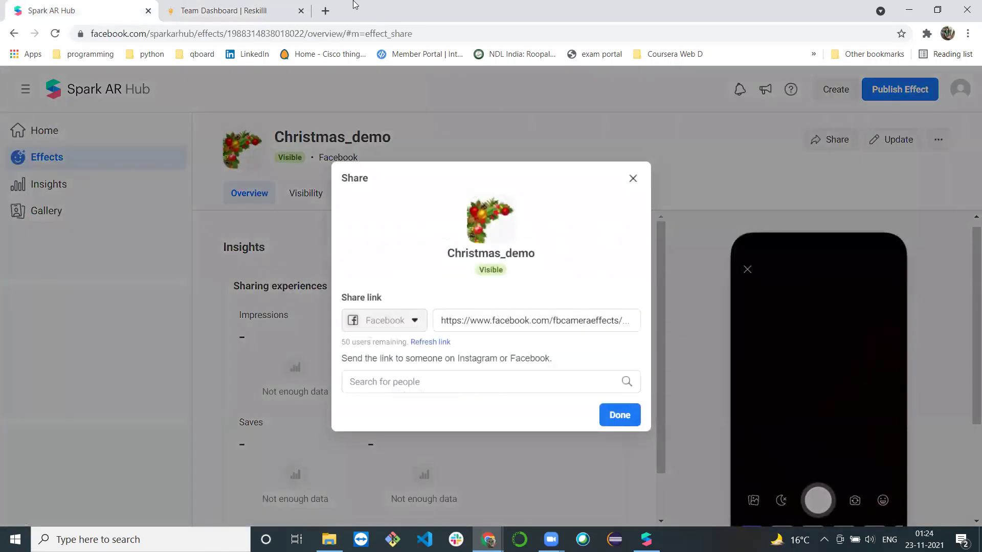
{"action": "left_click", "coordinate": [947, 138]}
{"action": "left_click", "coordinate": [939, 141]}
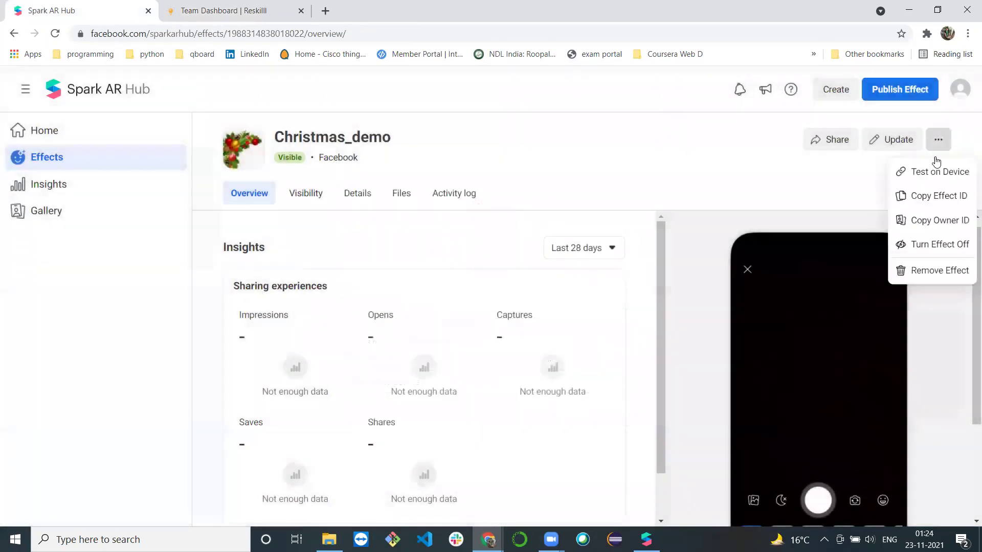
{"action": "left_click", "coordinate": [938, 196]}
{"action": "left_click", "coordinate": [186, 8]}
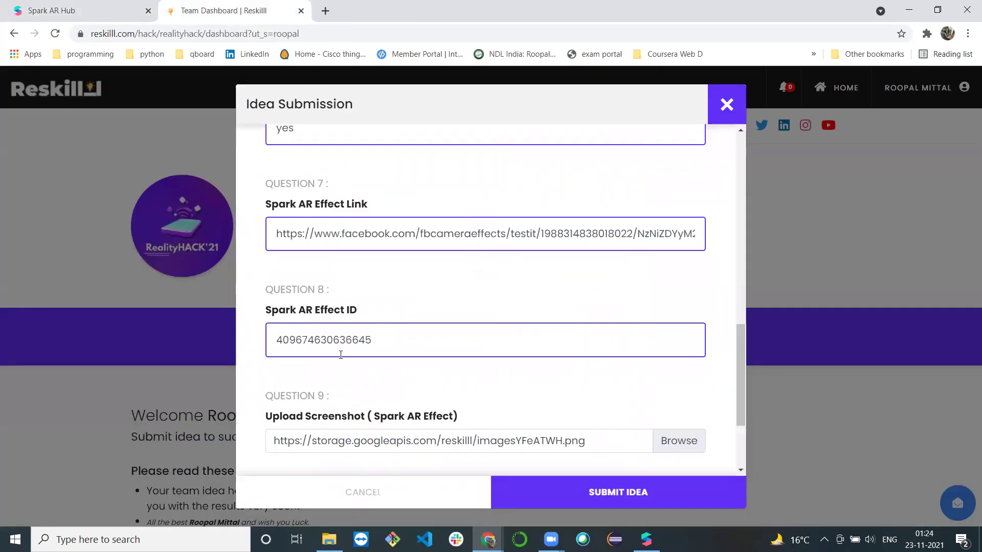
{"action": "double_click", "coordinate": [351, 335]}
{"action": "key", "text": "BackSpace"}
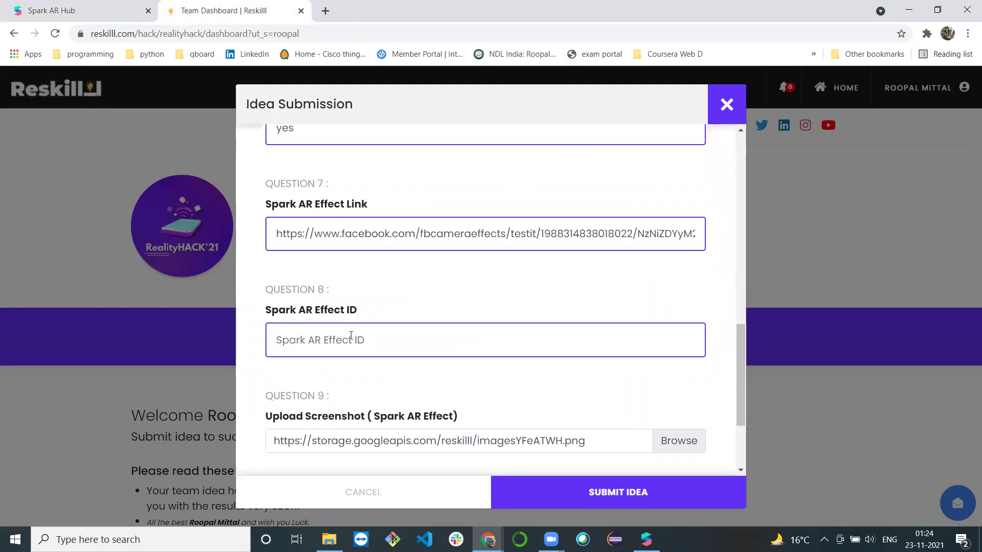
{"action": "key", "text": "ctrl+v"}
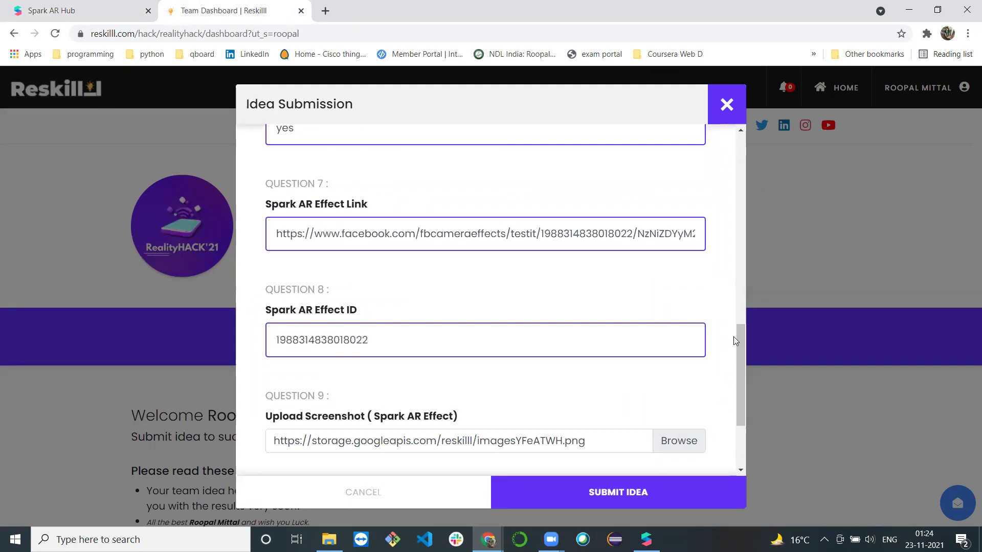
Check the remaining answers, try to submit the edited idea, and close the Idea Submission form.
{"action": "left_click_drag", "start_coordinate": [741, 354], "coordinate": [746, 397]}
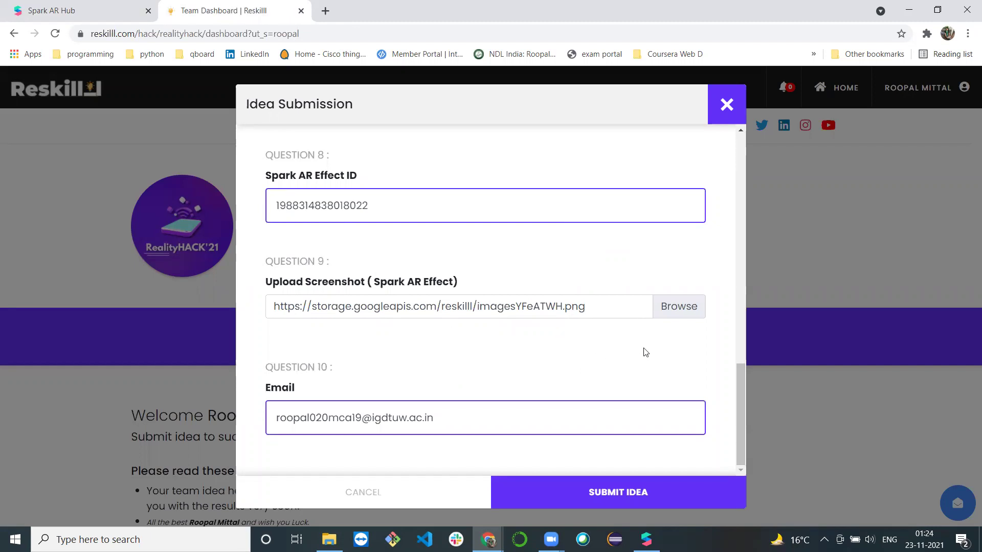
{"action": "left_click_drag", "start_coordinate": [740, 420], "coordinate": [748, 370]}
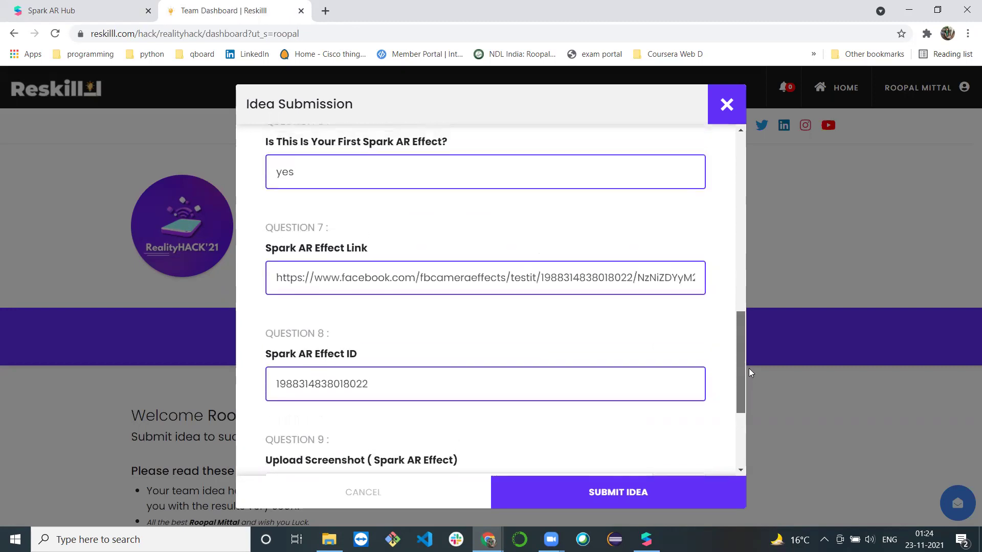
{"action": "left_click", "coordinate": [639, 491]}
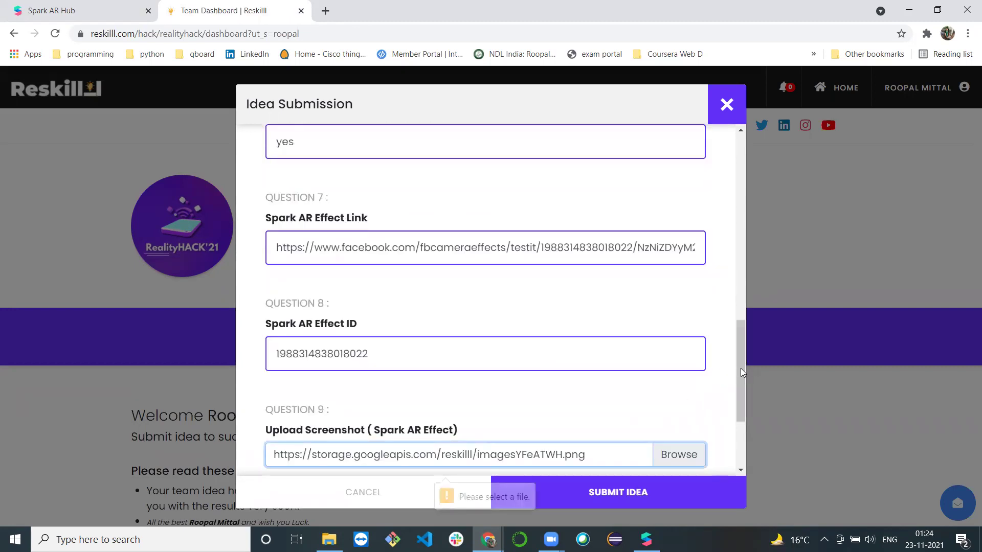
{"action": "left_click_drag", "start_coordinate": [741, 369], "coordinate": [738, 408]}
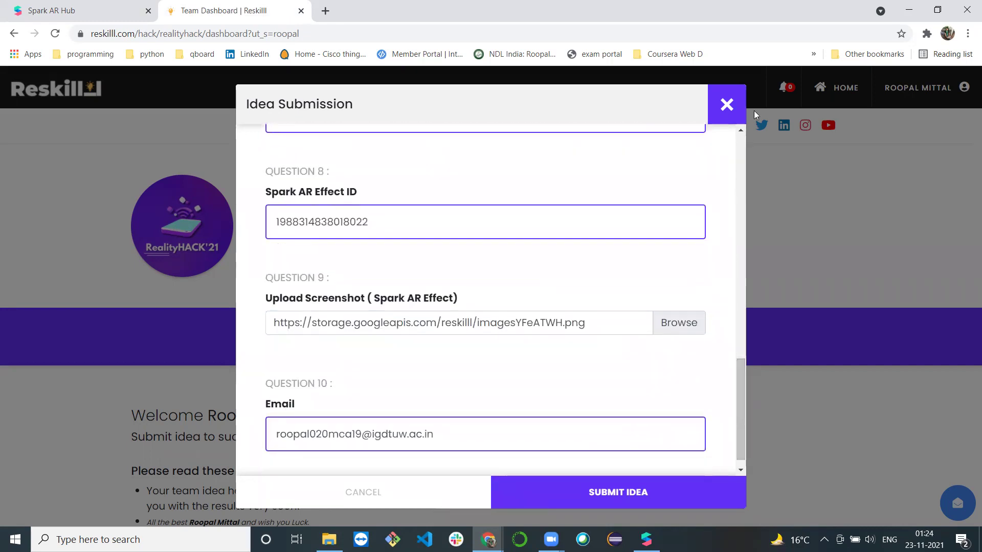
{"action": "left_click", "coordinate": [727, 105]}
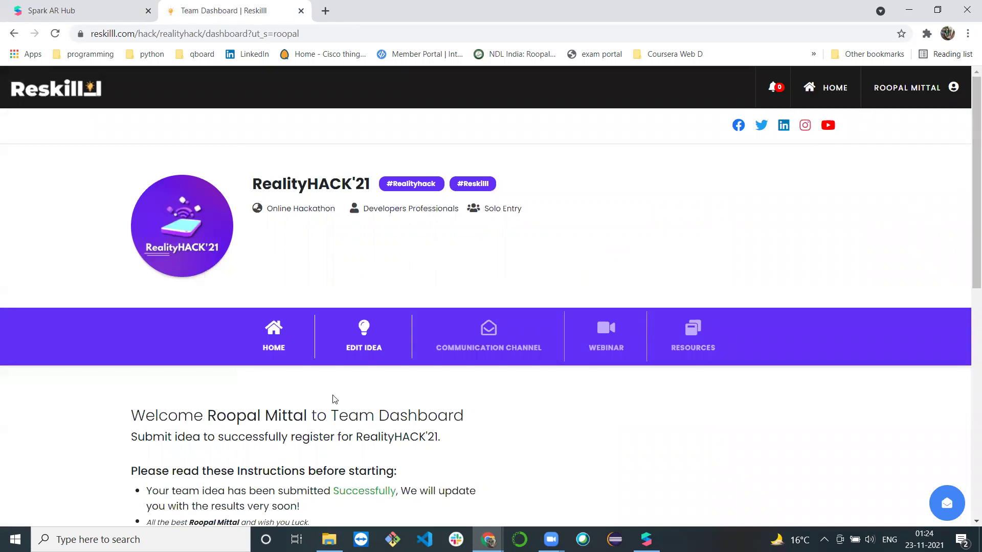
Switch to Spark AR Hub, look at the additional options and share link of Christmas_demo, and close the sharing dialog.
{"action": "left_click_drag", "start_coordinate": [968, 207], "coordinate": [968, 271]}
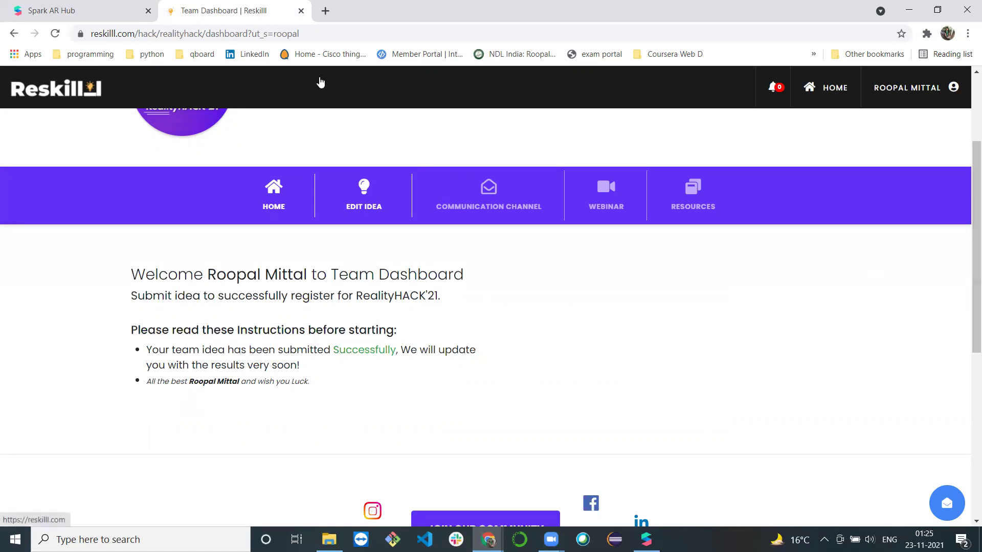
{"action": "left_click", "coordinate": [113, 4]}
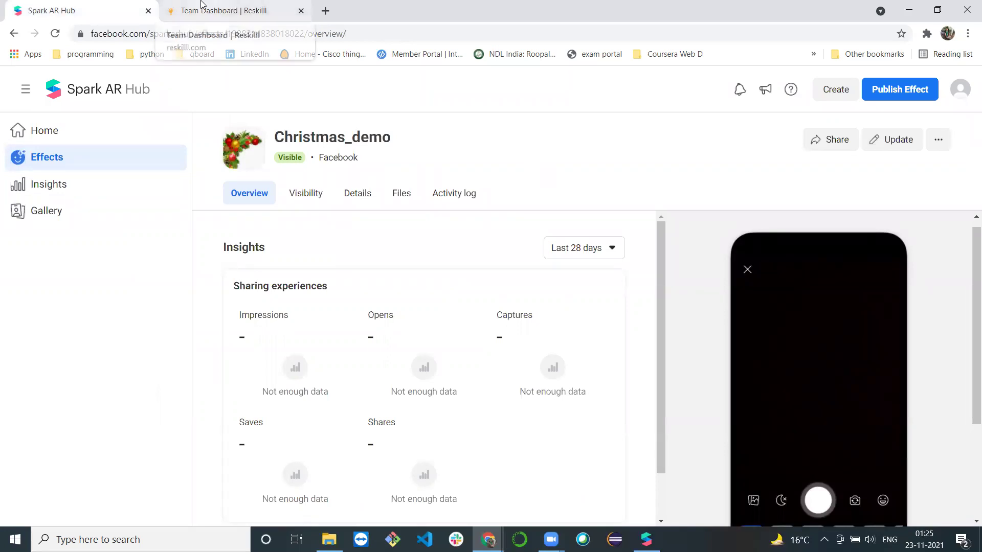
{"action": "left_click", "coordinate": [935, 146]}
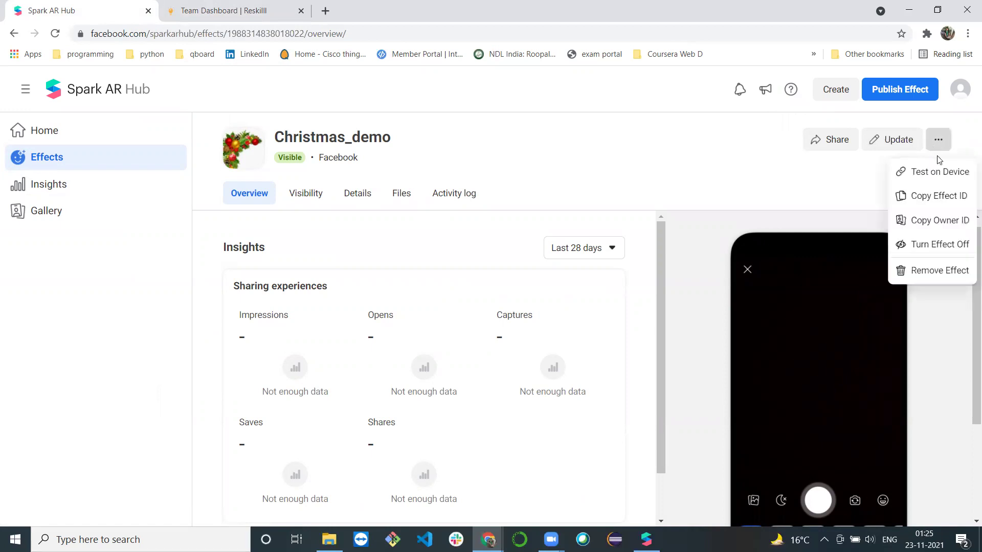
{"action": "left_click", "coordinate": [846, 142]}
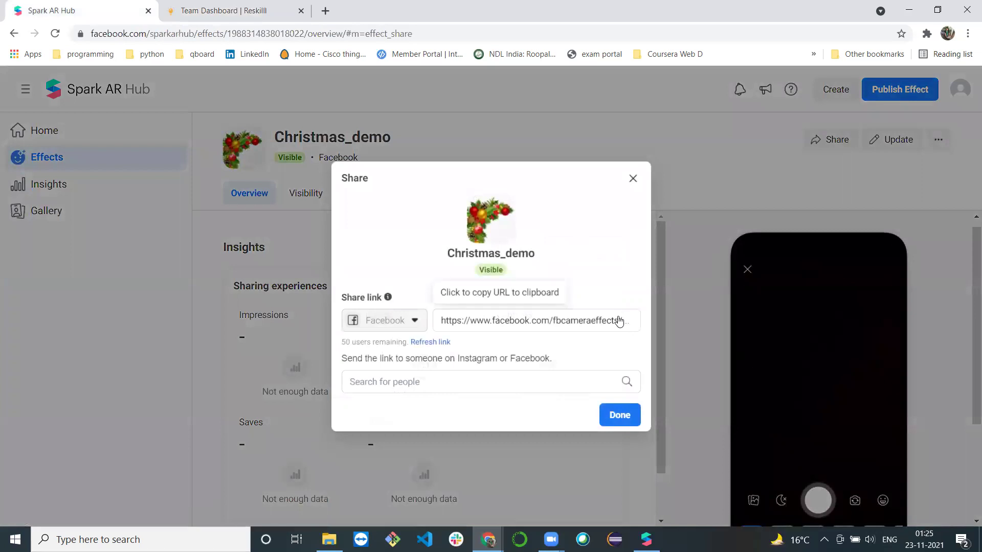
{"action": "left_click", "coordinate": [743, 140]}
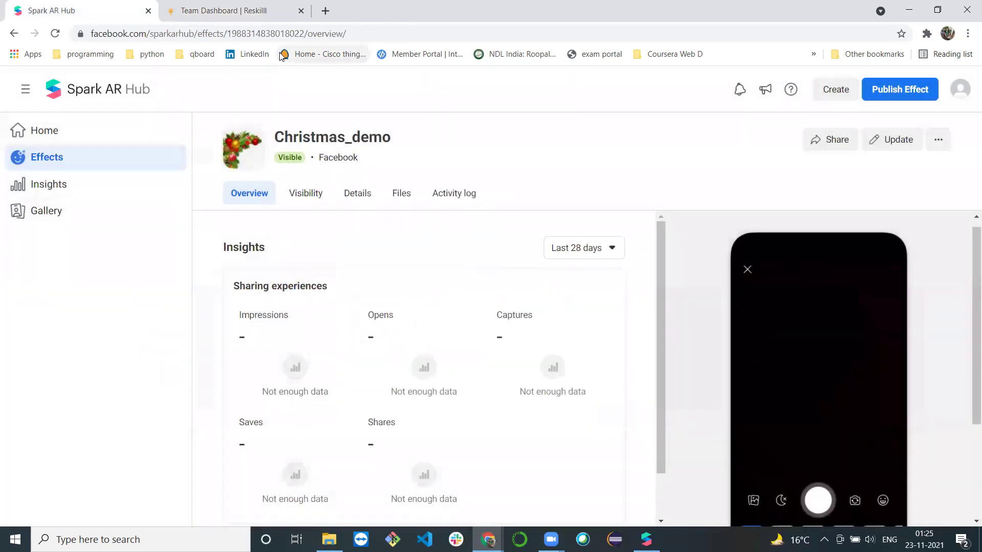
Return to the RealityHACK'21 team dashboard on Reskilll and view its header and idea options.
{"action": "left_click", "coordinate": [261, 5]}
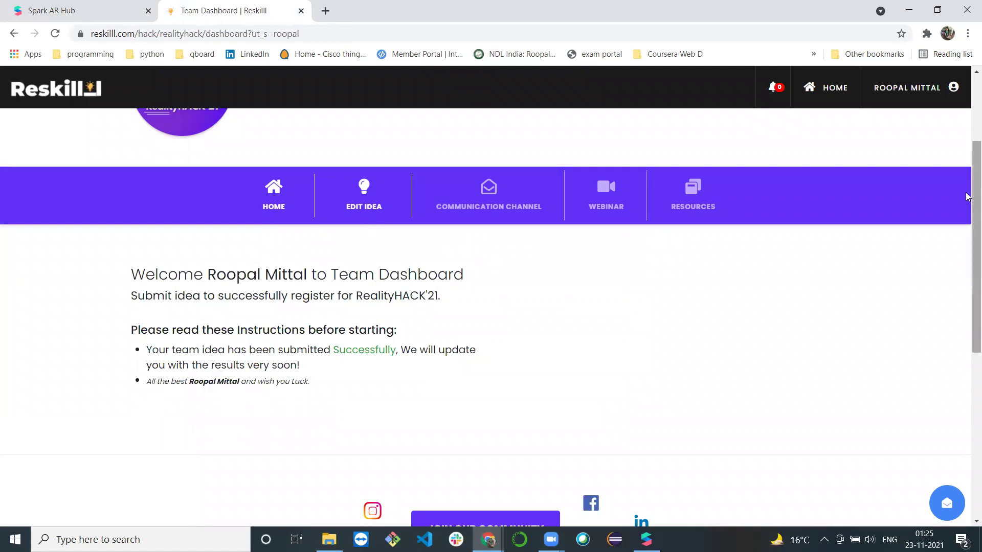
{"action": "scroll", "coordinate": [968, 164], "scroll_direction": "up", "scroll_amount": 2}
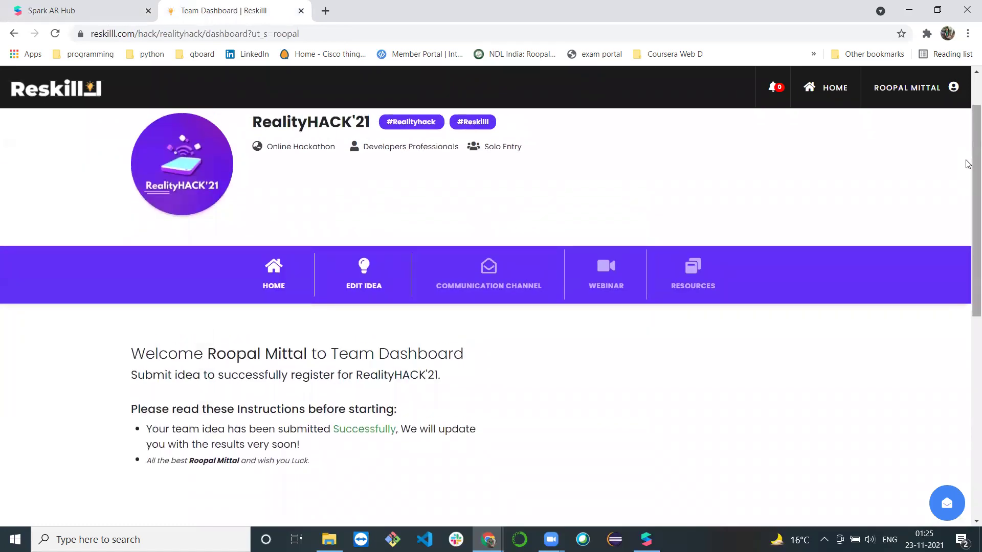
{"action": "scroll", "coordinate": [968, 163], "scroll_direction": "up", "scroll_amount": 2}
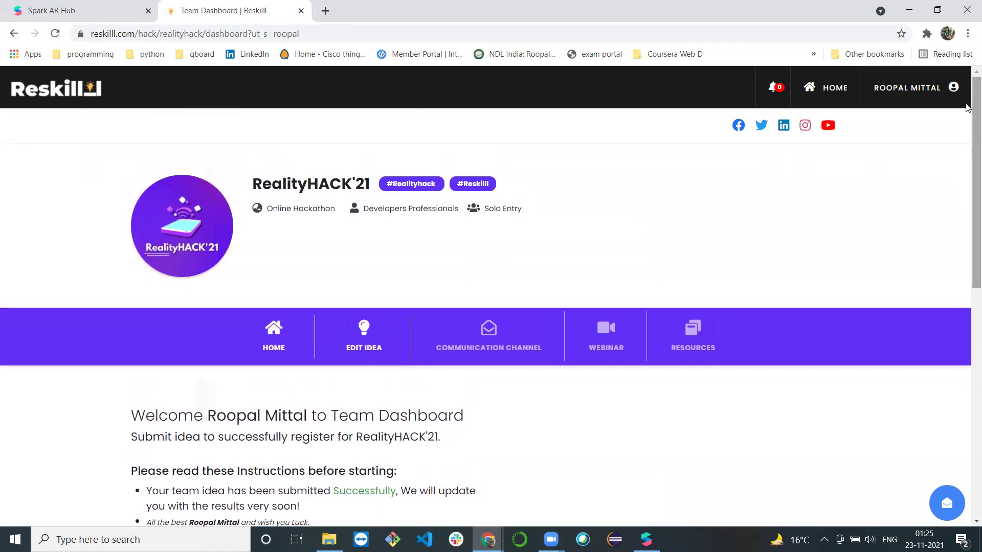